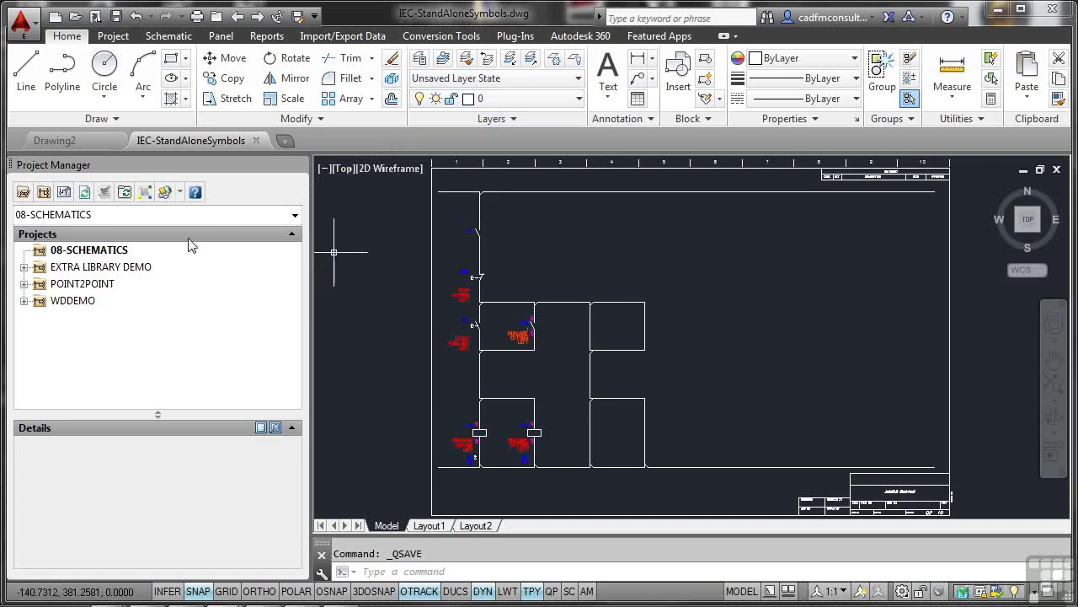
Step: Add the active drawing IEC-StandAloneSymbols.dwg to the 08-SCHEMATICS project and apply the project default values to its drawing settings
{"action": "left_click", "coordinate": [81, 251]}
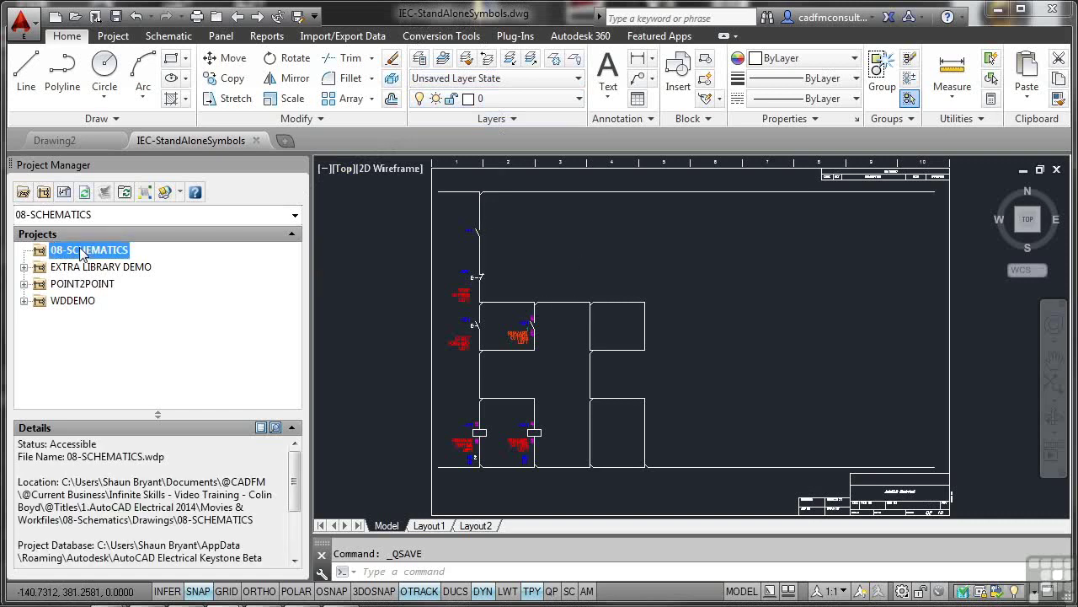
{"action": "right_click", "coordinate": [81, 255]}
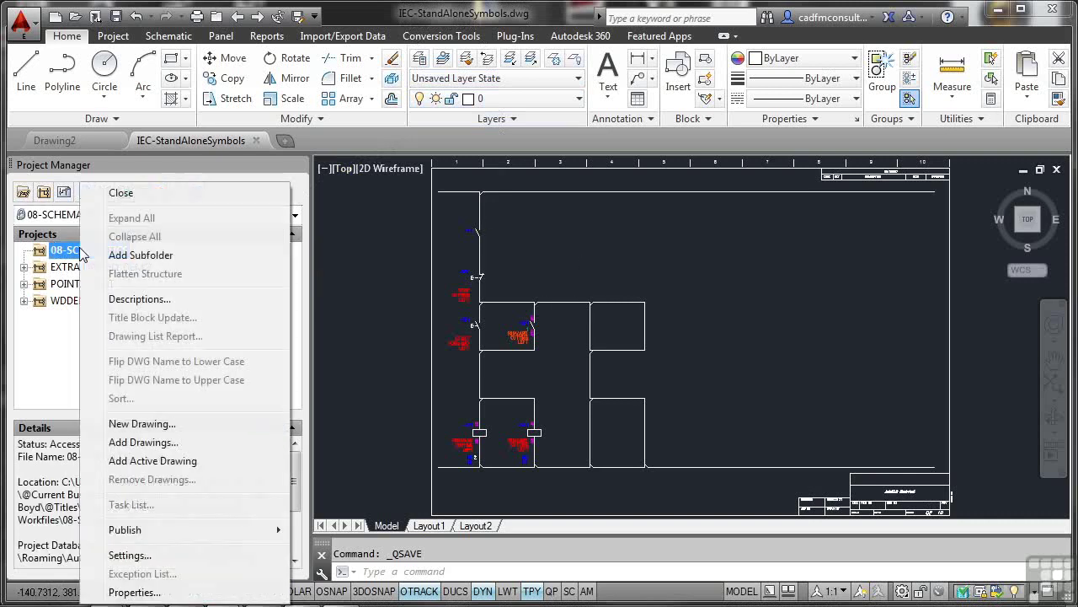
{"action": "left_click", "coordinate": [153, 460]}
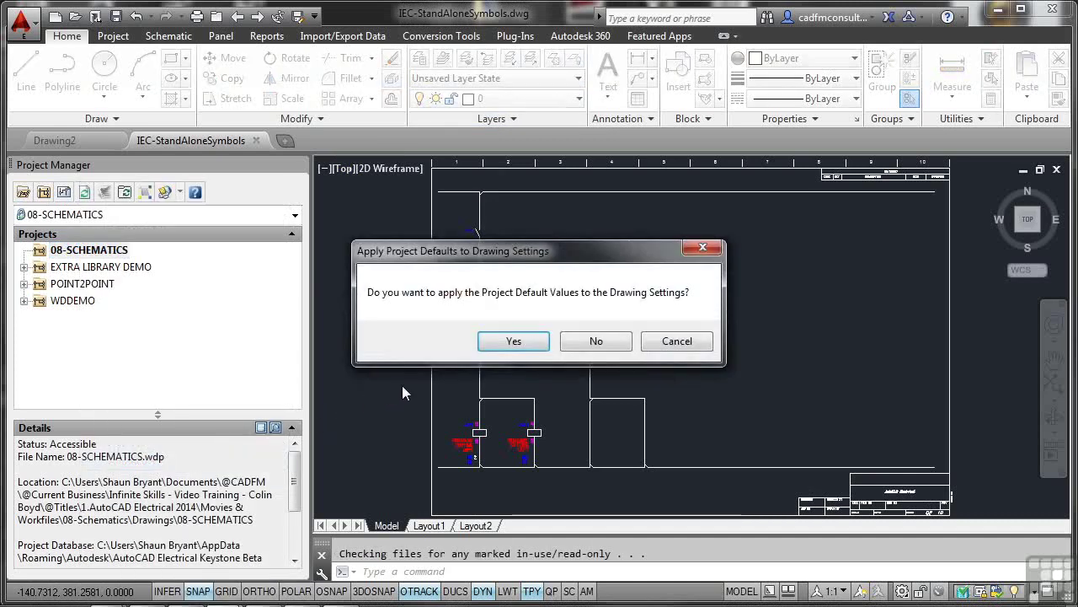
{"action": "left_click", "coordinate": [506, 345]}
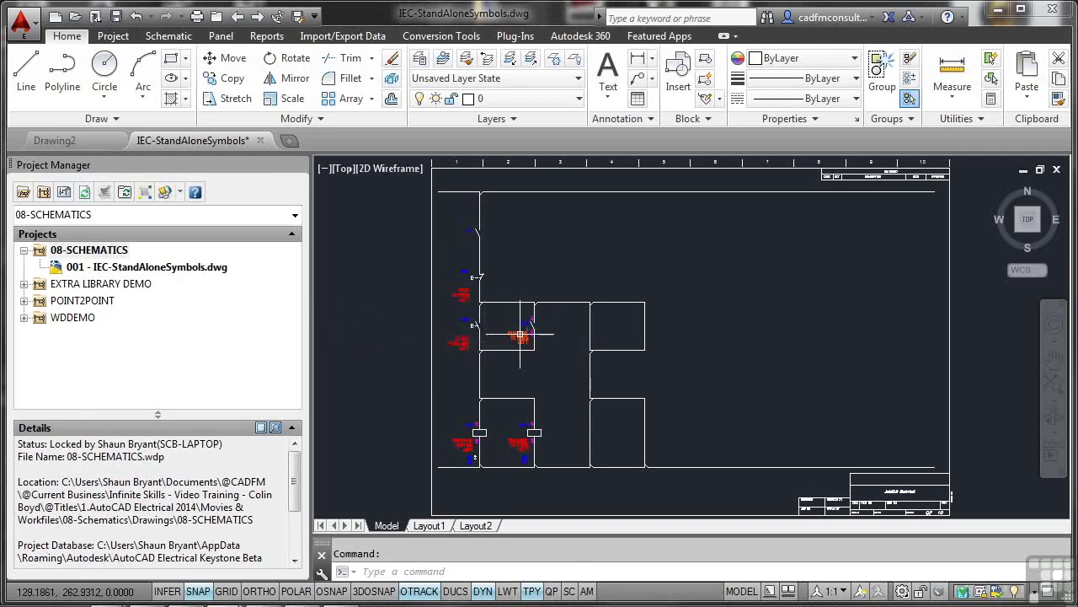
Step: Insert a Push Button NO Momentary symbol from the IEC 60617 library on the vertical wire one branch after the FORWARD CUTTING LEFT contact
{"action": "scroll", "coordinate": [548, 348], "scroll_direction": "up", "scroll_amount": 6}
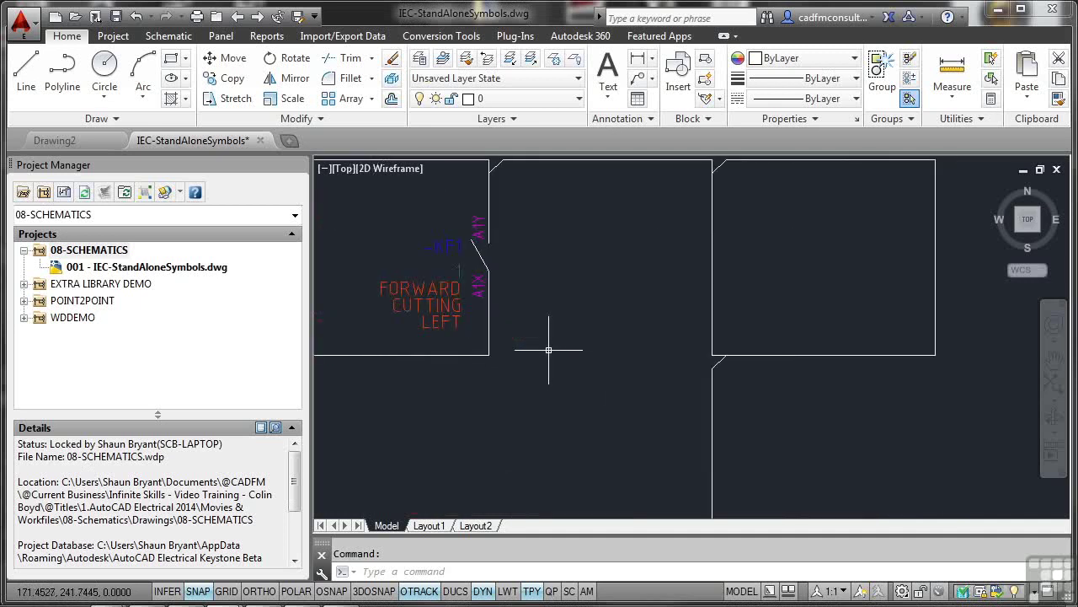
{"action": "mouse_move", "coordinate": [485, 295]}
{"action": "middle_mouse_down"}
{"action": "mouse_move", "coordinate": [520, 337]}
{"action": "mouse_move", "coordinate": [775, 385]}
{"action": "middle_mouse_up"}
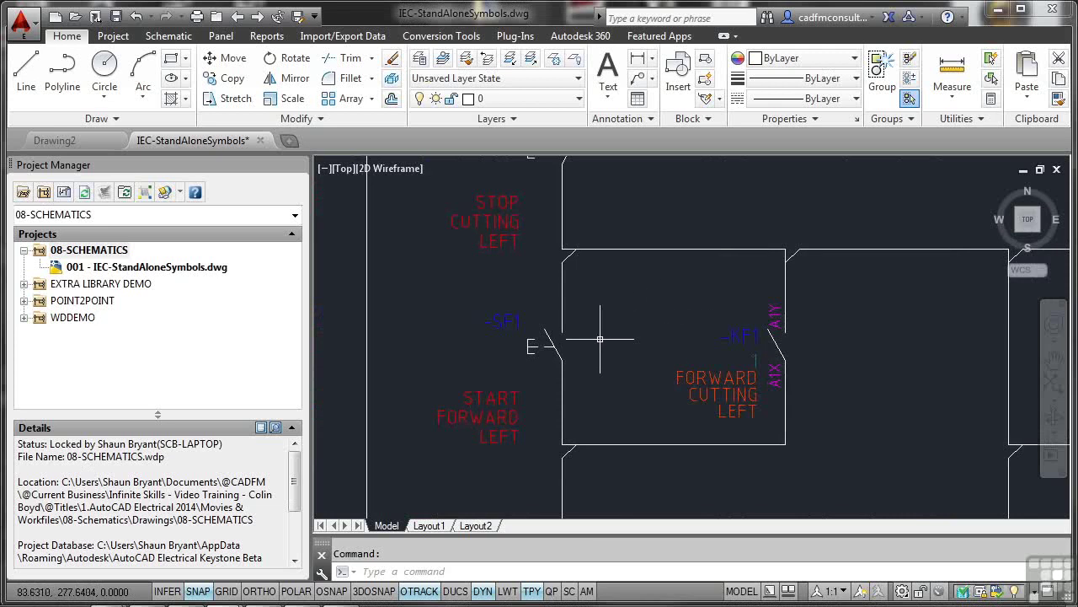
{"action": "mouse_move", "coordinate": [577, 271]}
{"action": "middle_mouse_down"}
{"action": "mouse_move", "coordinate": [555, 439]}
{"action": "mouse_move", "coordinate": [532, 225]}
{"action": "middle_mouse_up"}
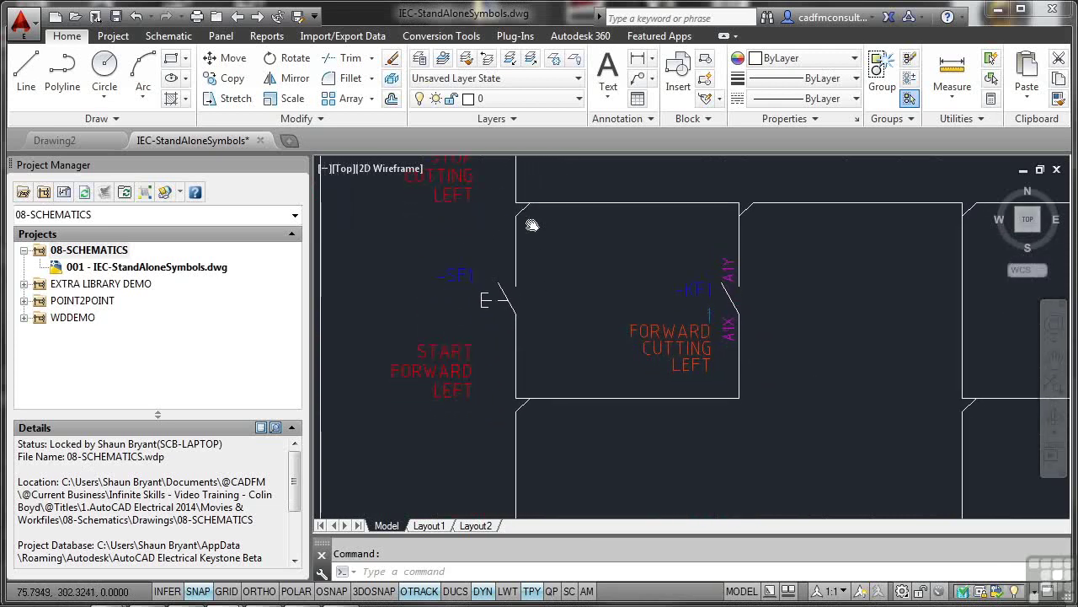
{"action": "middle_click_drag", "start_coordinate": [828, 328], "coordinate": [549, 330]}
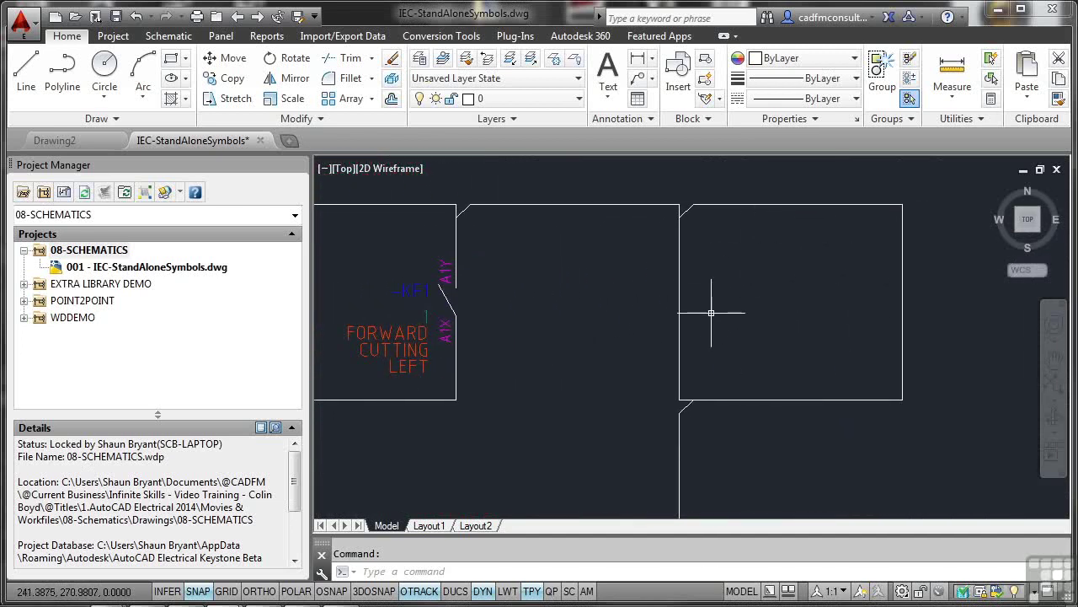
{"action": "scroll", "coordinate": [711, 311], "scroll_direction": "down", "scroll_amount": 2}
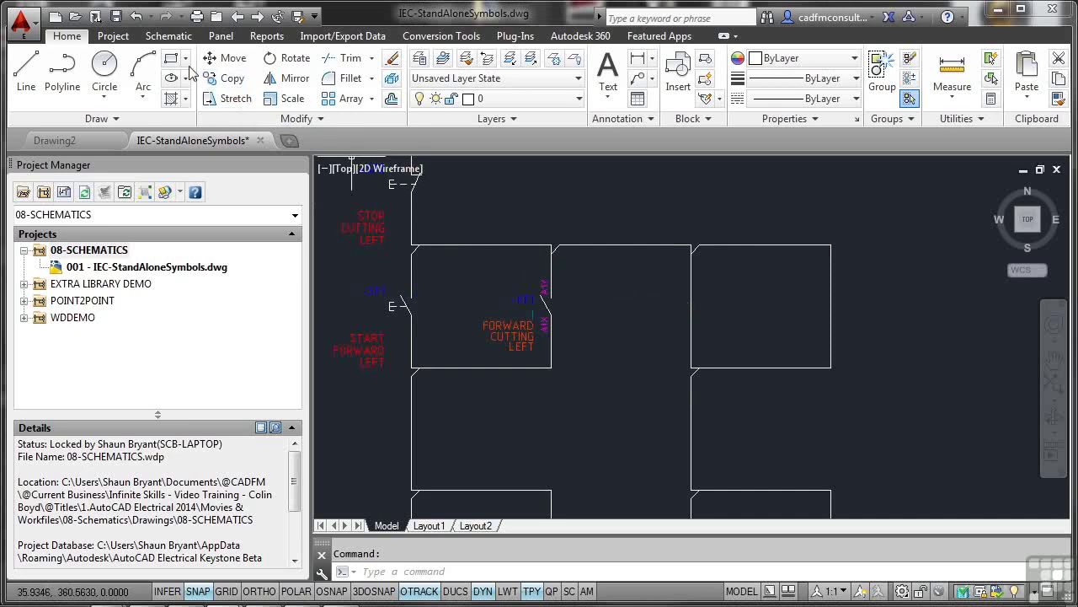
{"action": "left_click", "coordinate": [168, 35]}
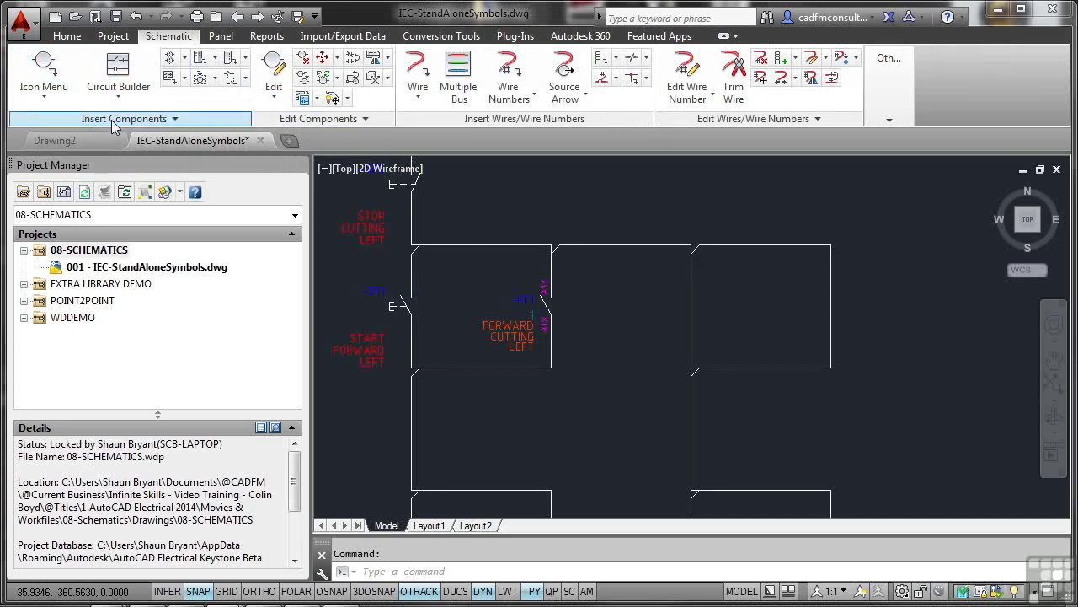
{"action": "left_click", "coordinate": [46, 99]}
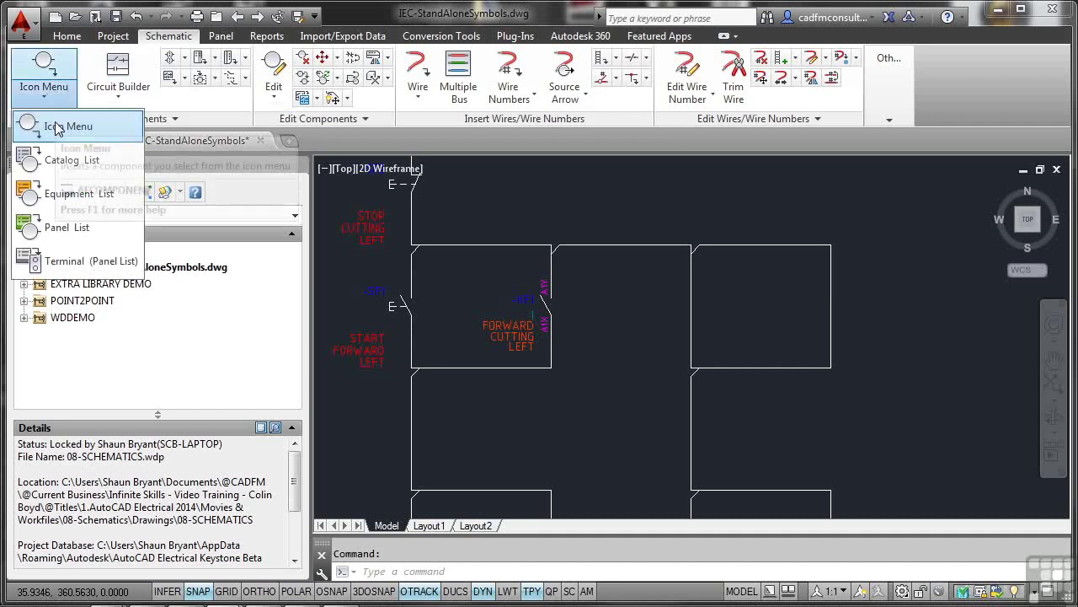
{"action": "left_click", "coordinate": [58, 128]}
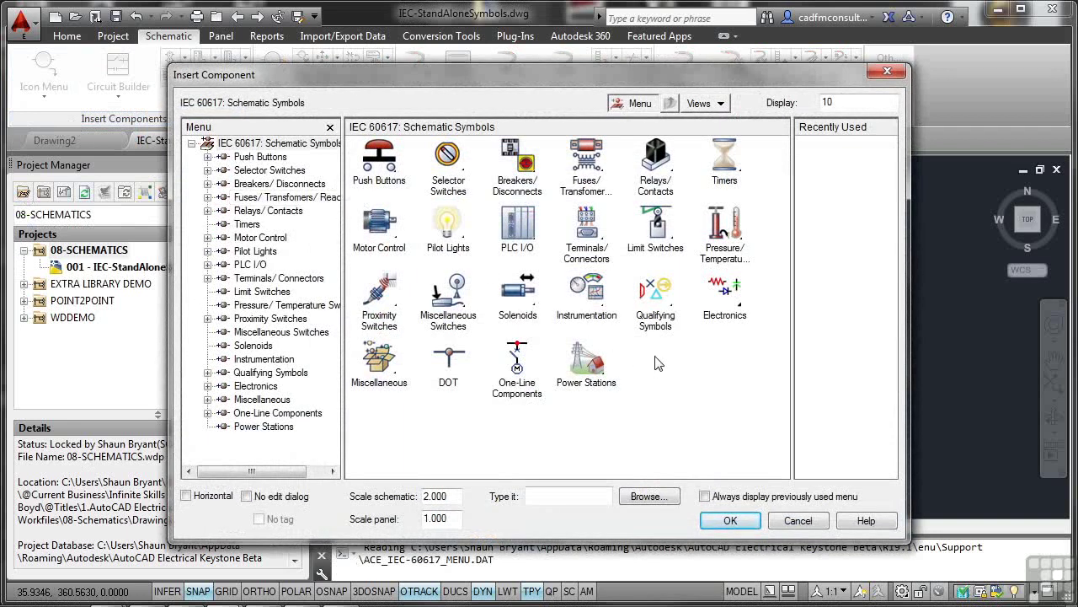
{"action": "left_click", "coordinate": [381, 158]}
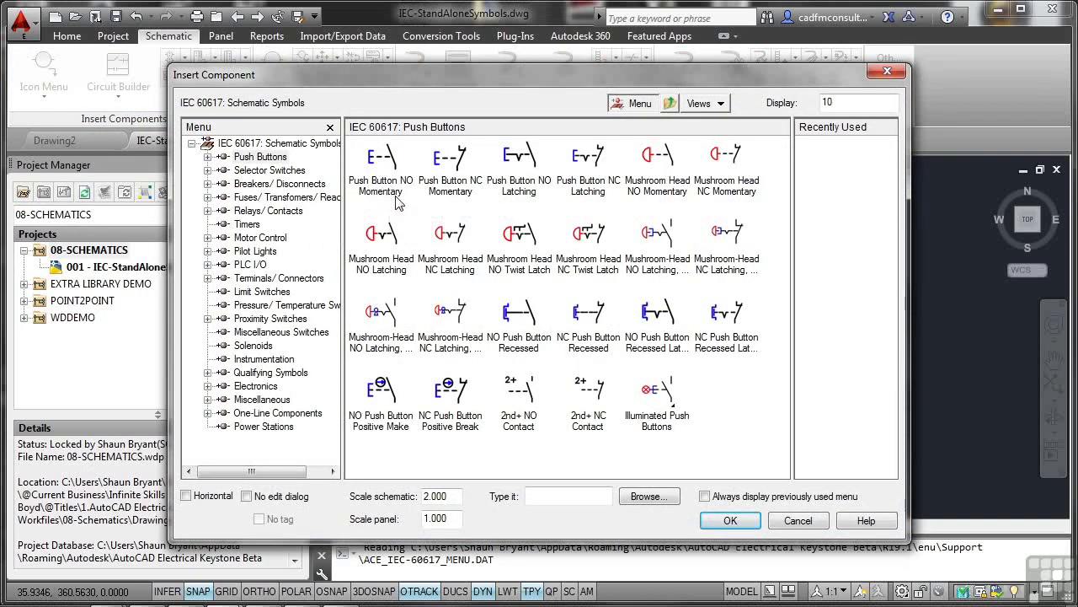
{"action": "left_click", "coordinate": [382, 158]}
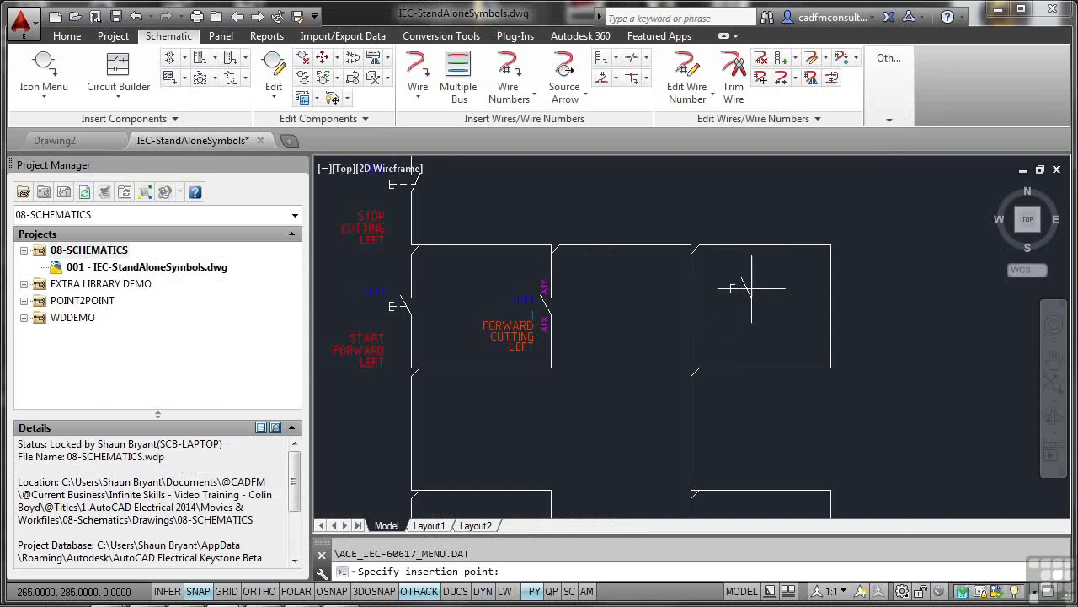
{"action": "left_click", "coordinate": [691, 305]}
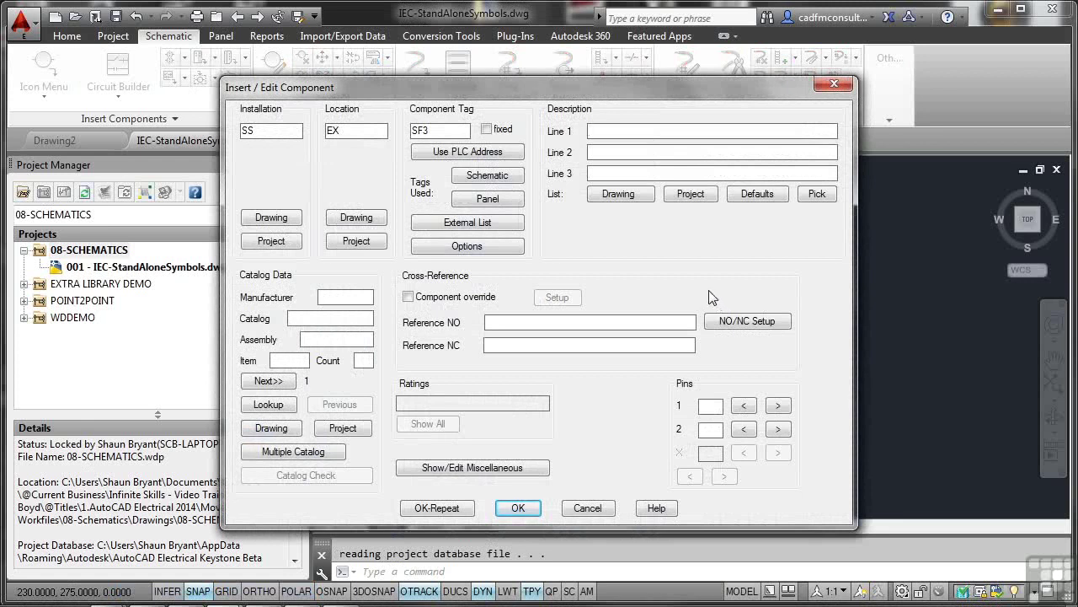
Step: Enter MOTOR as the first and START as the second description line of the new push button
{"action": "left_click", "coordinate": [607, 132]}
{"action": "type", "text": "Motor"}
{"action": "key", "text": "Tab"}
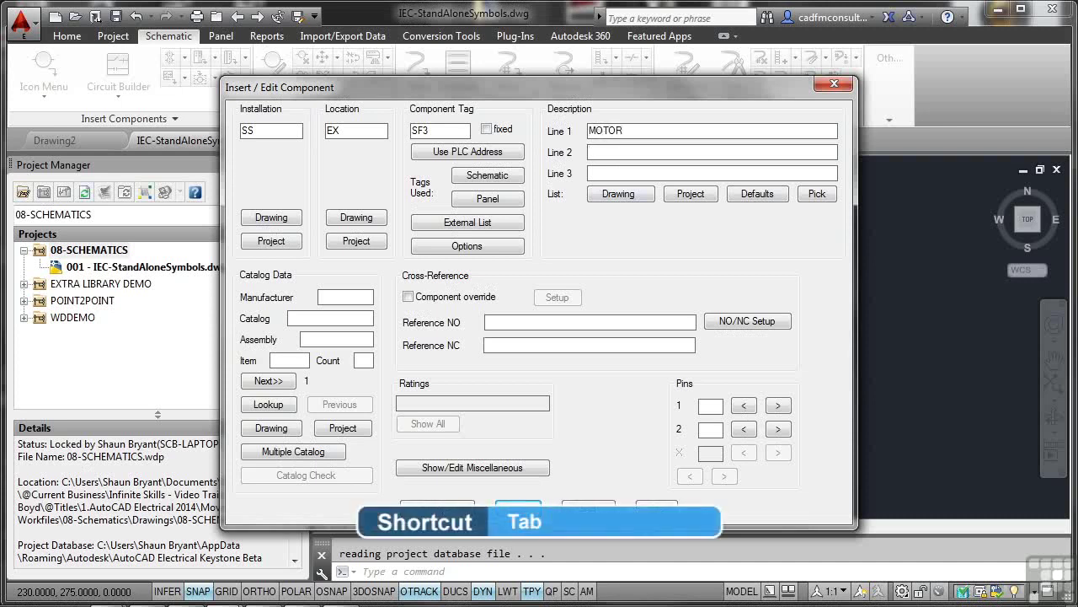
{"action": "type", "text": "Start"}
{"action": "key", "text": "Tab"}
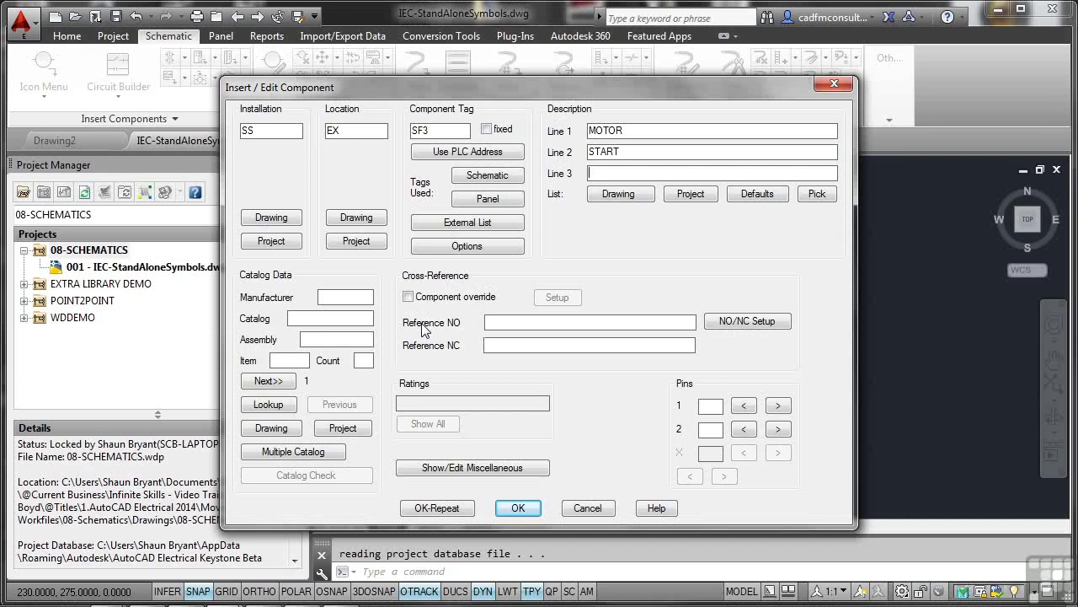
Step: Assign AB catalog part 800H-BR6D1 to the push button, set its item number to 50 and accept the component data
{"action": "left_click", "coordinate": [279, 409]}
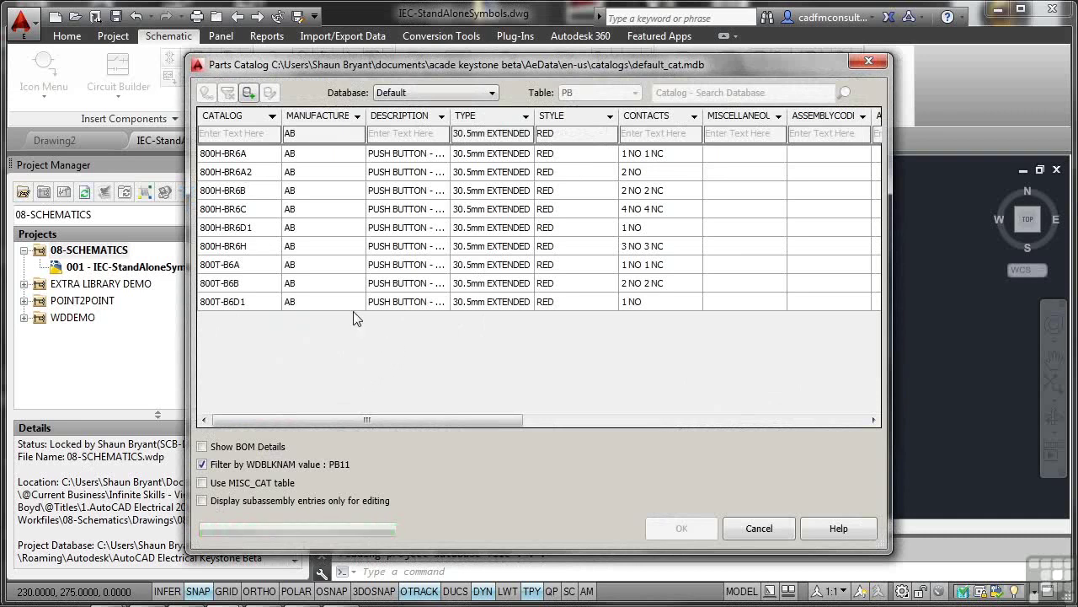
{"action": "left_click", "coordinate": [252, 229]}
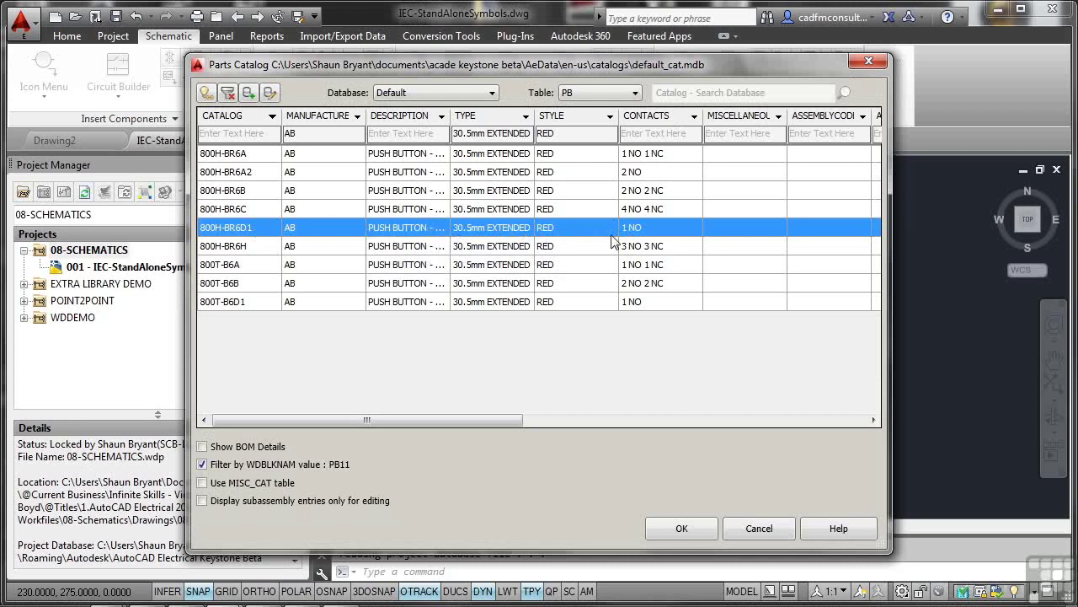
{"action": "left_click", "coordinate": [695, 529]}
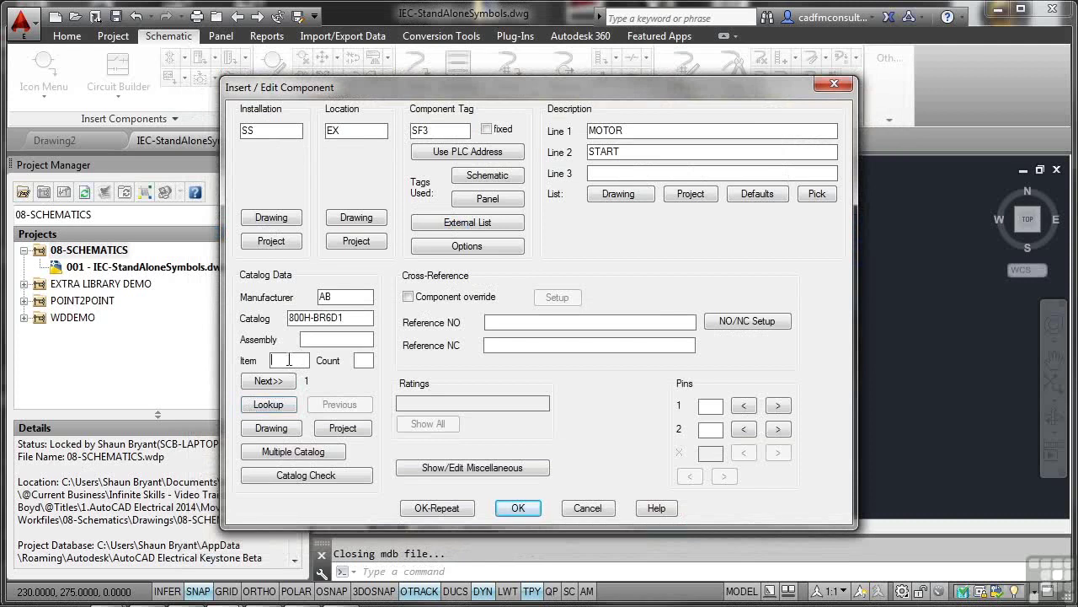
{"action": "type", "text": "50"}
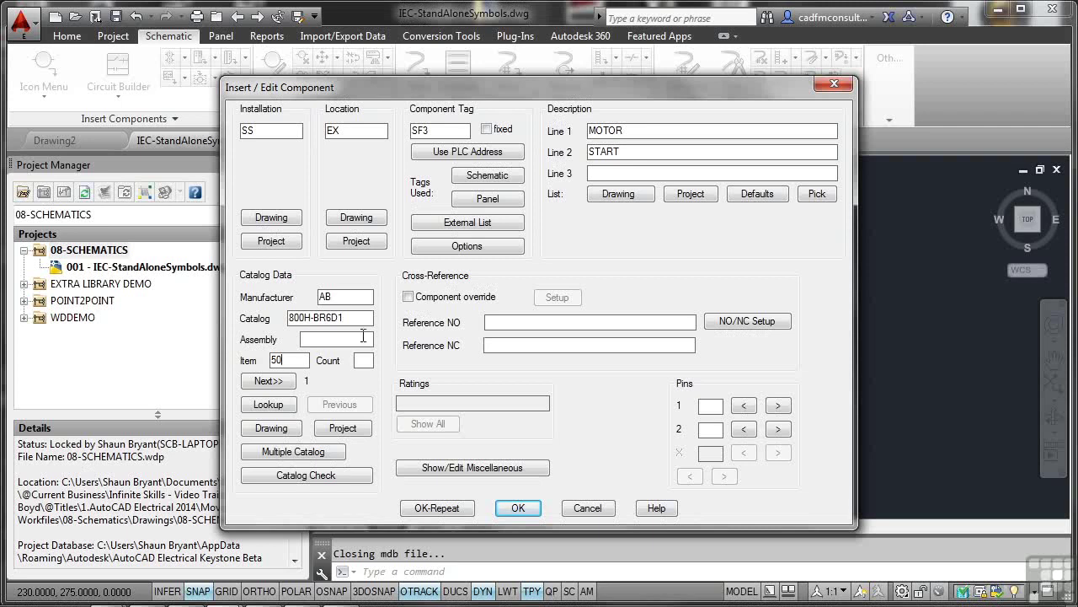
{"action": "left_click", "coordinate": [519, 509]}
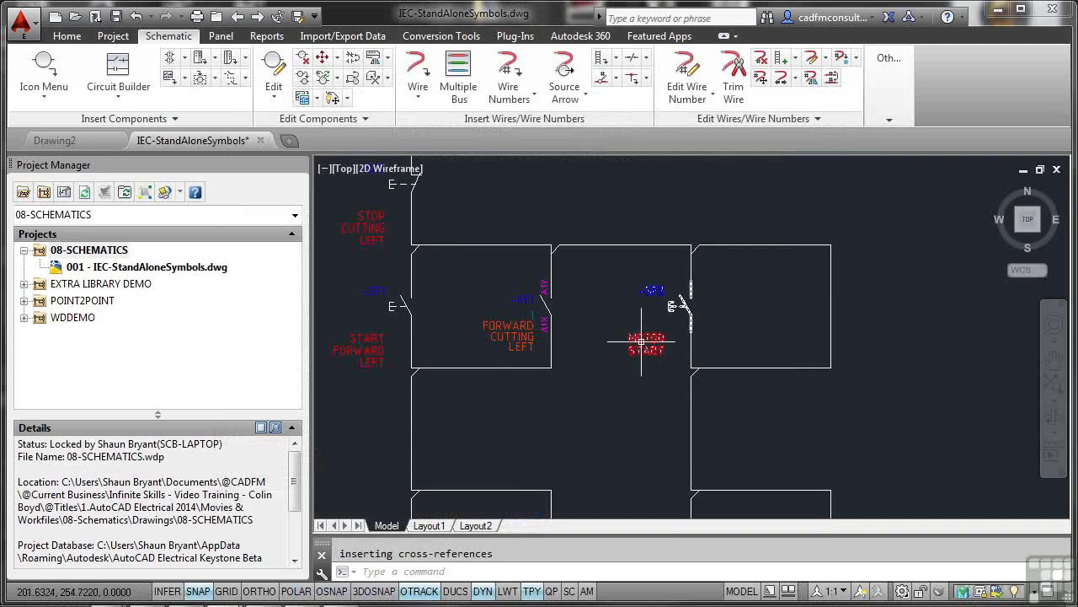
Step: Turn snap off, reopen the MOTOR START push button for editing to review its component data, and accept it
{"action": "scroll", "coordinate": [651, 330], "scroll_direction": "up", "scroll_amount": 2}
{"action": "scroll", "coordinate": [651, 330], "scroll_direction": "up", "scroll_amount": 1}
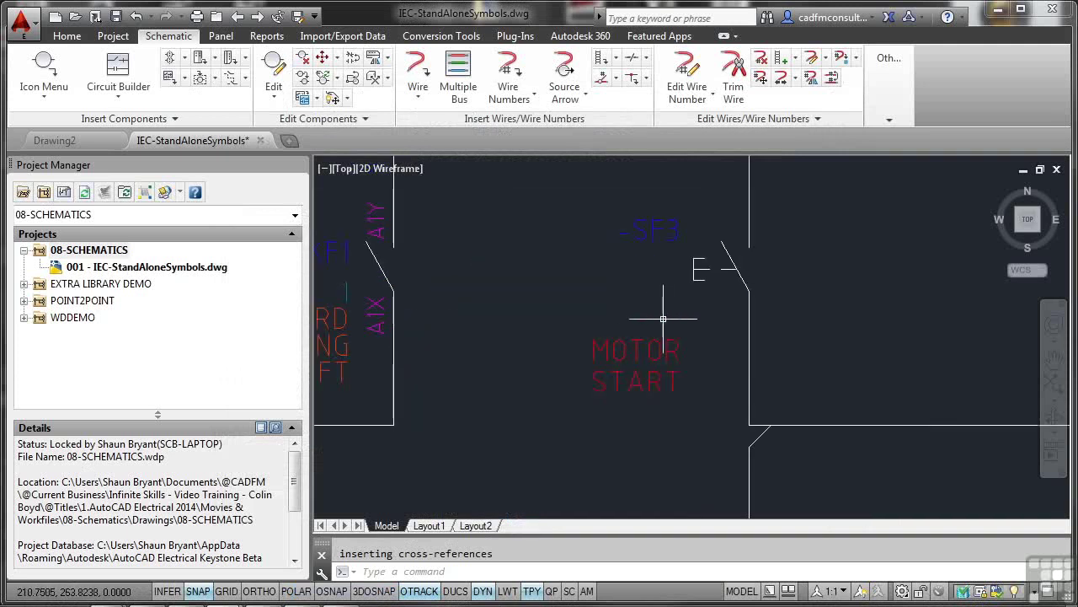
{"action": "scroll", "coordinate": [645, 347], "scroll_direction": "up", "scroll_amount": 1}
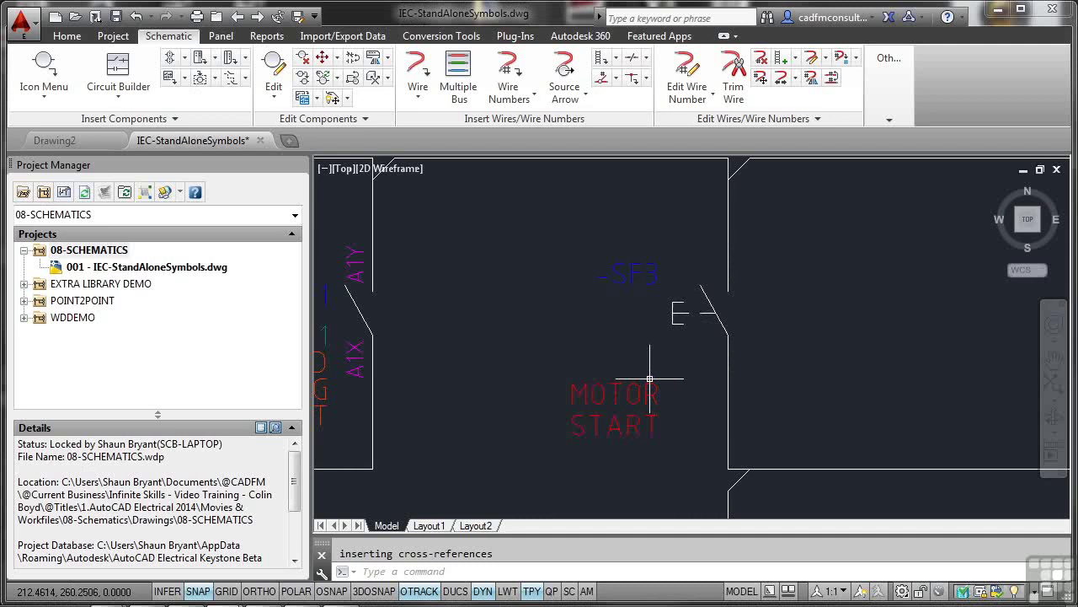
{"action": "left_click", "coordinate": [272, 99]}
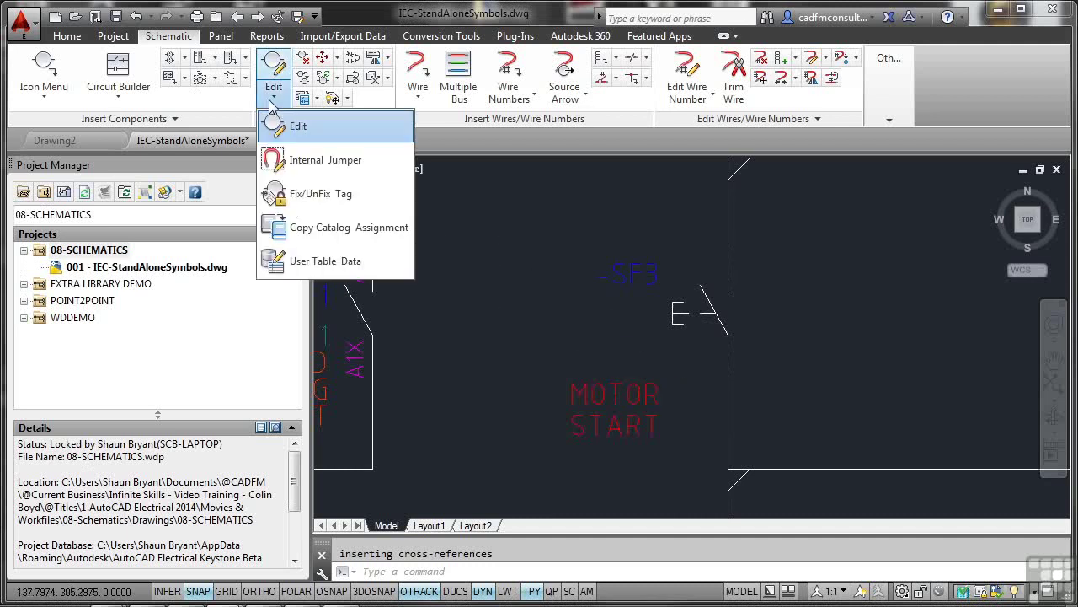
{"action": "left_click", "coordinate": [295, 127]}
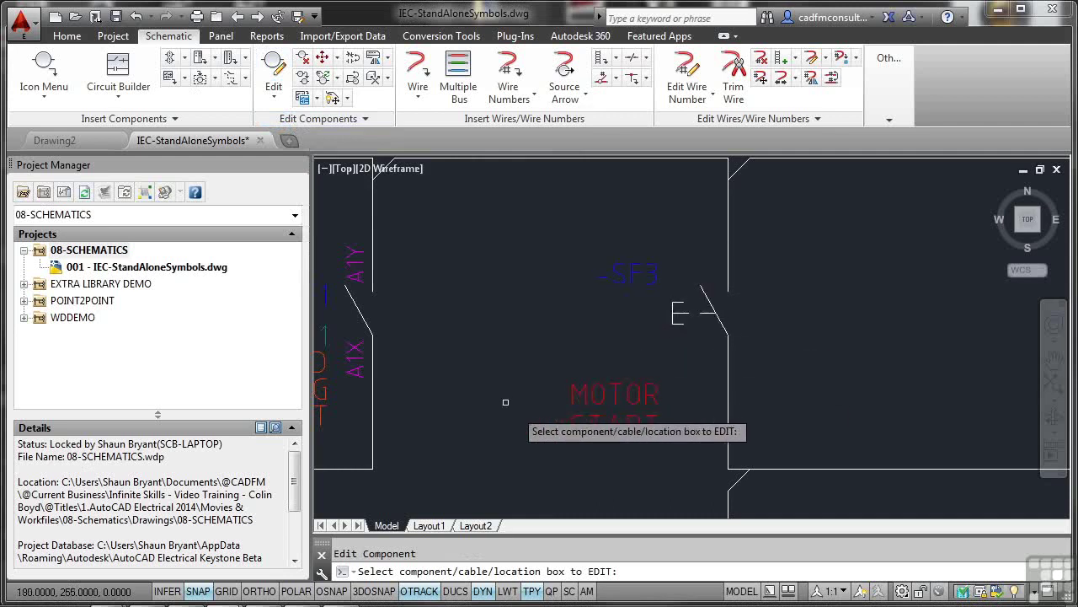
{"action": "left_click", "coordinate": [198, 590]}
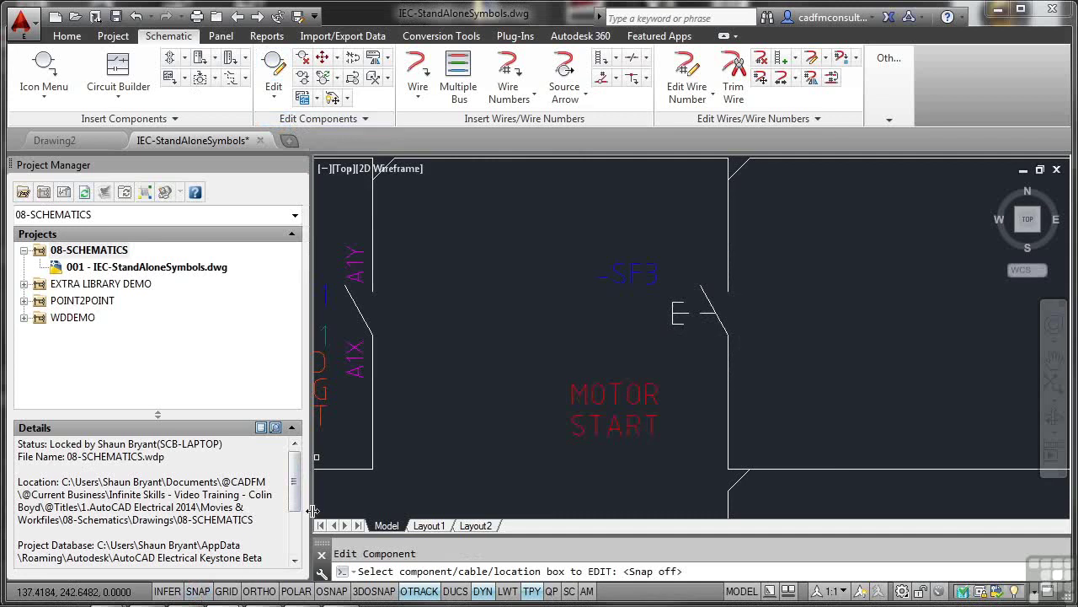
{"action": "left_click", "coordinate": [614, 386]}
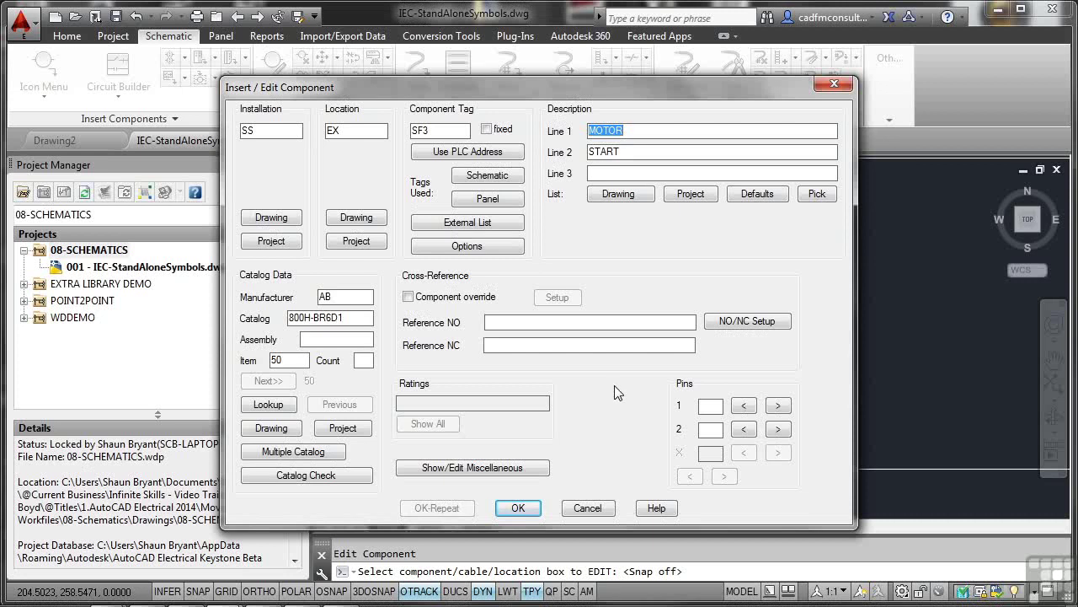
{"action": "left_click", "coordinate": [532, 509]}
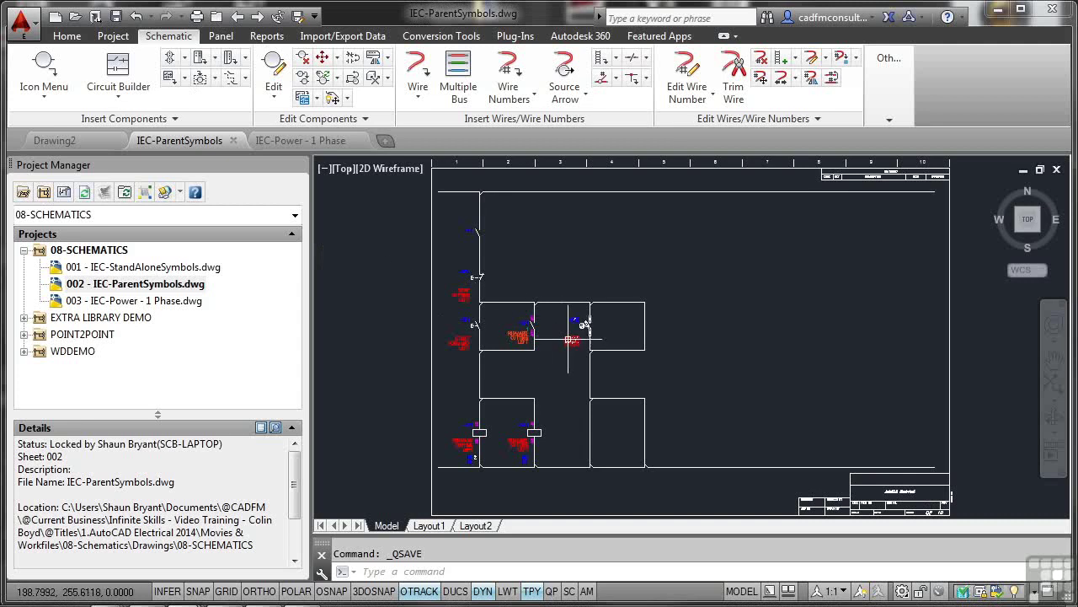
Step: Turn snap on and insert a Relay Coil on the vertical wire below the MOTOR START push button, in line with the existing coils
{"action": "scroll", "coordinate": [582, 336], "scroll_direction": "up", "scroll_amount": 6}
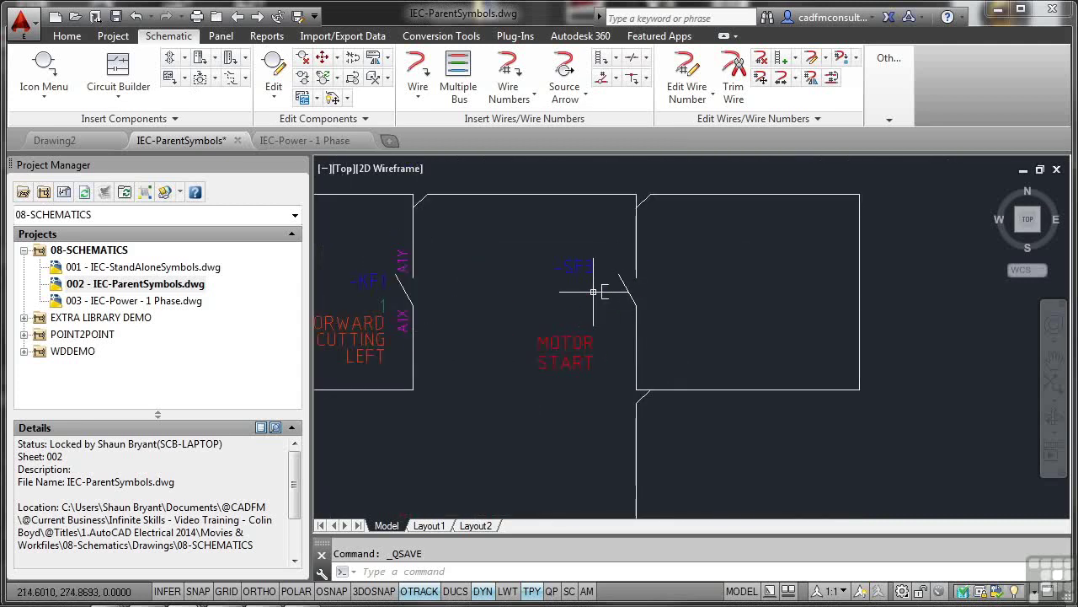
{"action": "scroll", "coordinate": [587, 339], "scroll_direction": "down", "scroll_amount": 4}
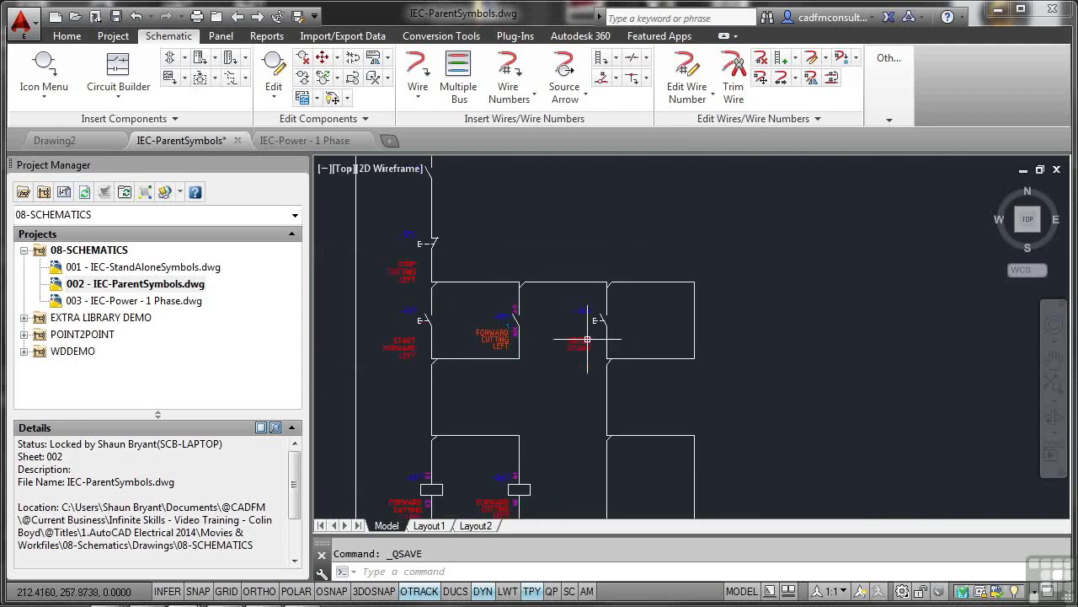
{"action": "middle_click_drag", "start_coordinate": [613, 403], "coordinate": [647, 306]}
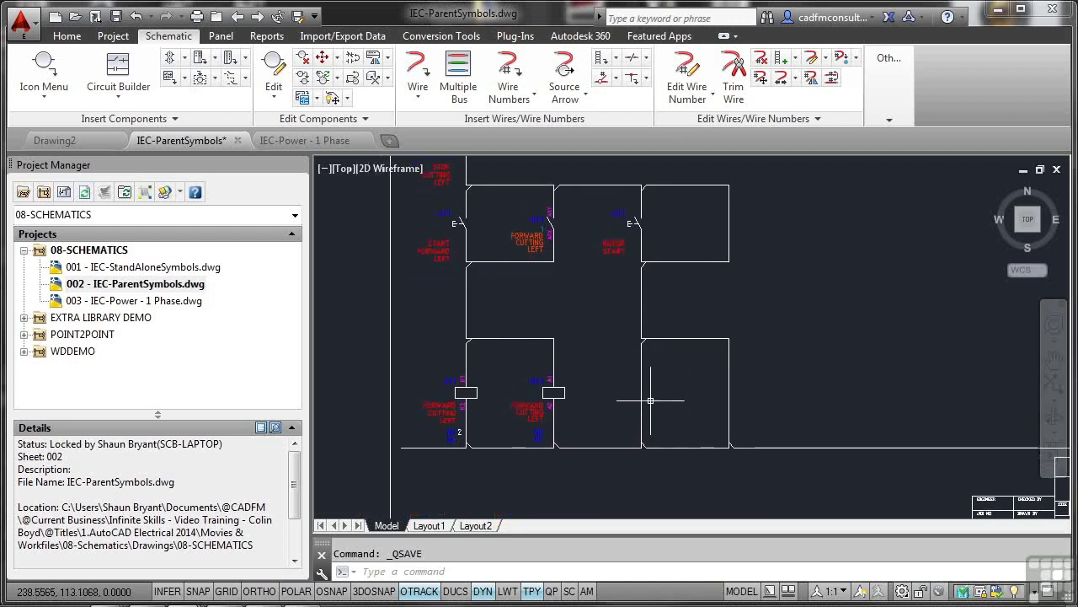
{"action": "scroll", "coordinate": [643, 380], "scroll_direction": "up", "scroll_amount": 4}
{"action": "middle_click_drag", "start_coordinate": [643, 393], "coordinate": [625, 342]}
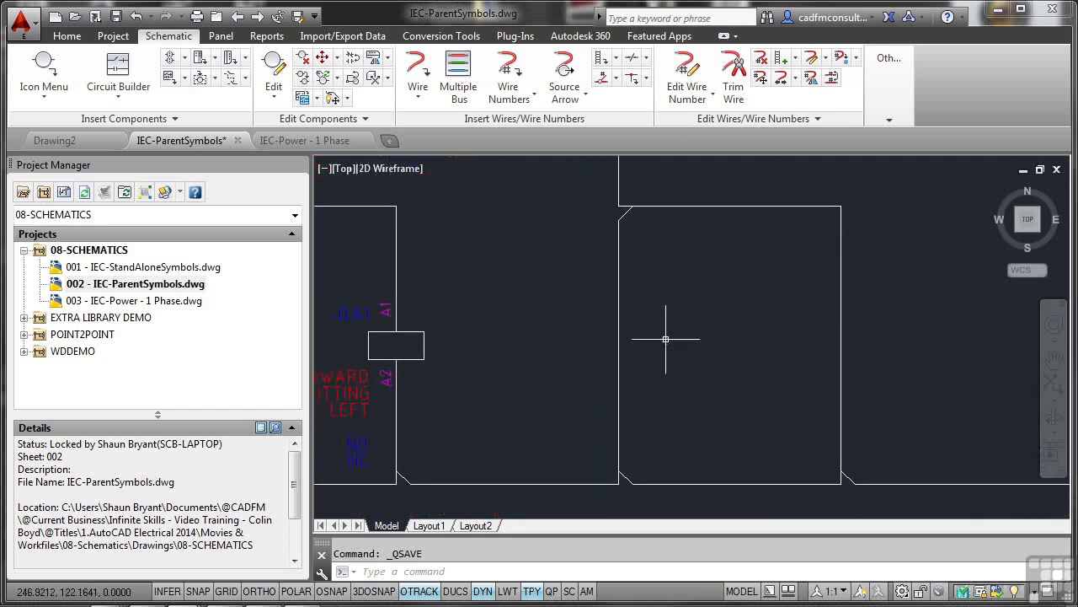
{"action": "mouse_move", "coordinate": [620, 331]}
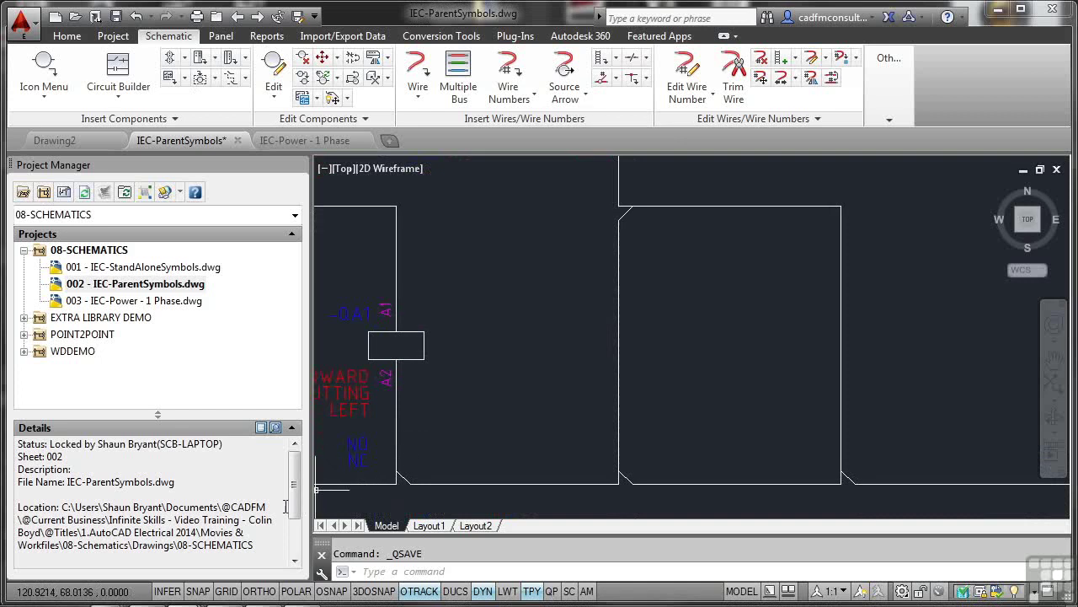
{"action": "left_click", "coordinate": [198, 590]}
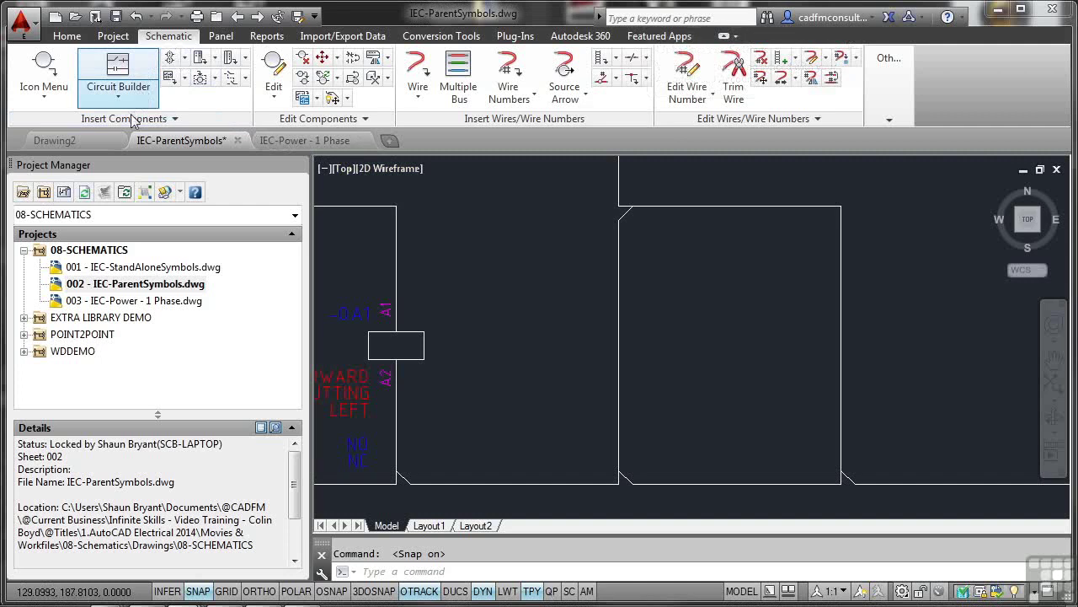
{"action": "left_click", "coordinate": [44, 67]}
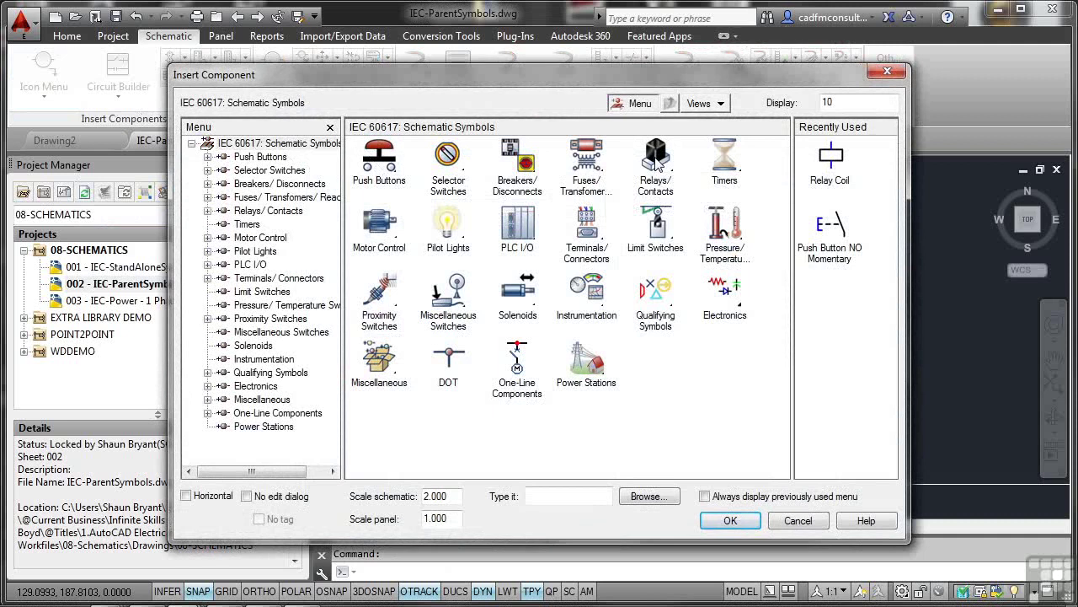
{"action": "left_click", "coordinate": [657, 160]}
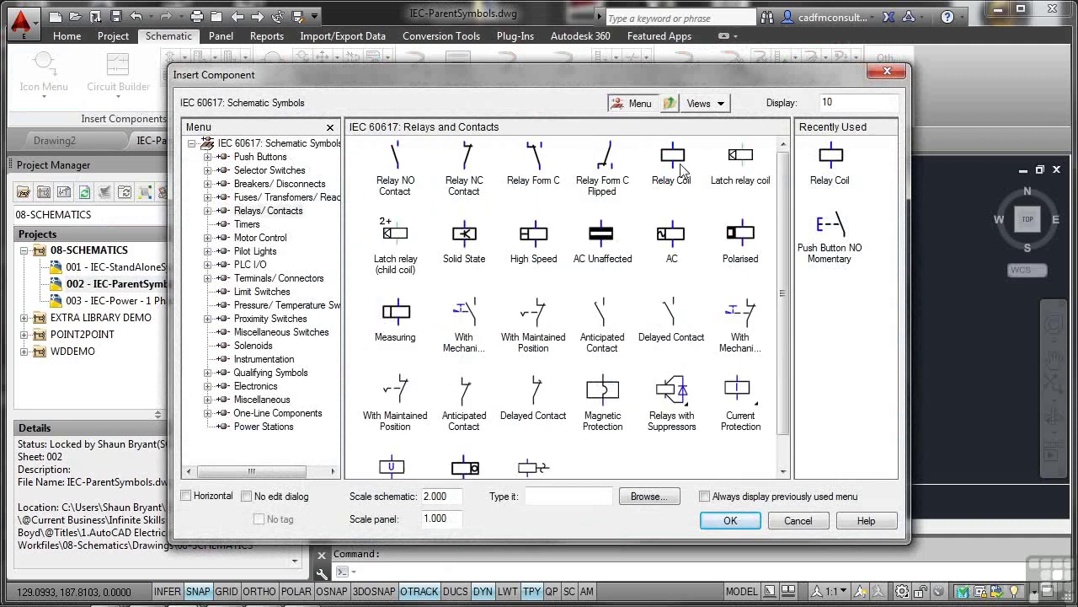
{"action": "left_click", "coordinate": [674, 160]}
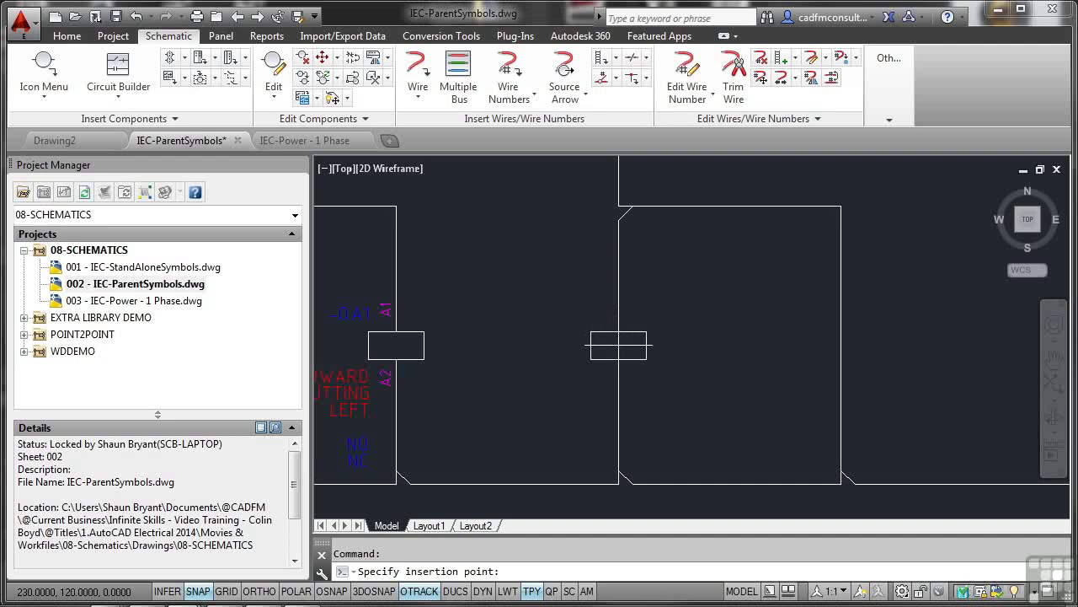
{"action": "left_click", "coordinate": [618, 346]}
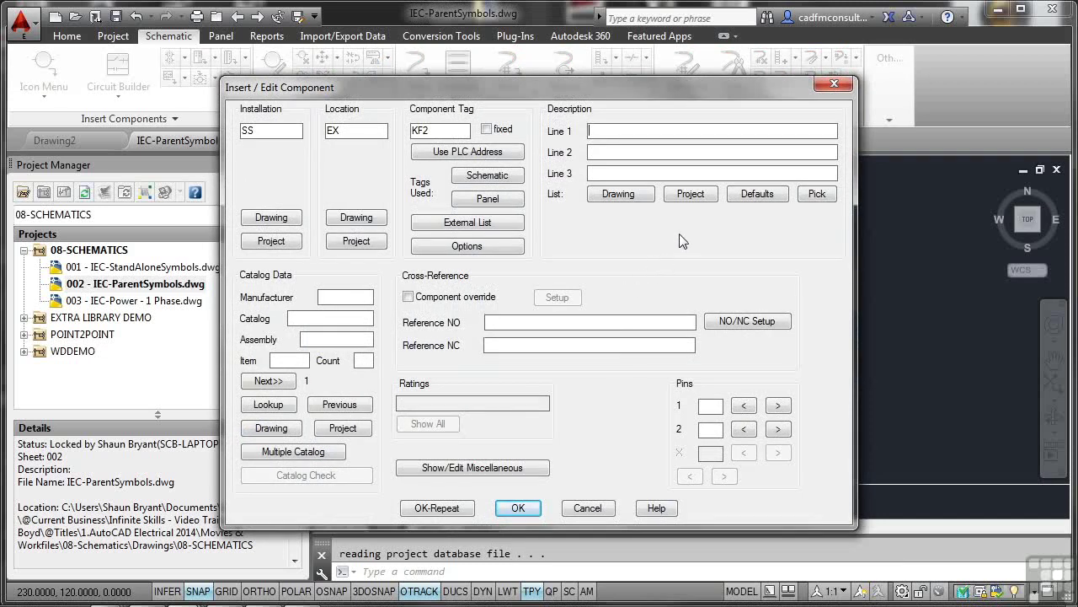
Step: Give the new relay coil the default description SYSTEM ENABLED, split over its first two description lines
{"action": "left_click", "coordinate": [755, 195]}
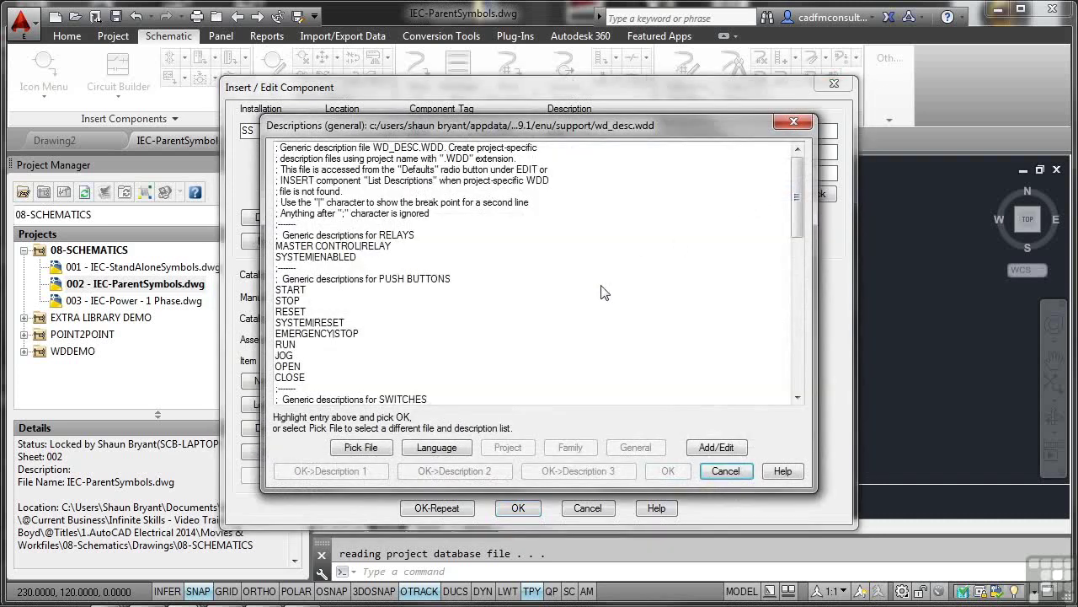
{"action": "left_click", "coordinate": [334, 257]}
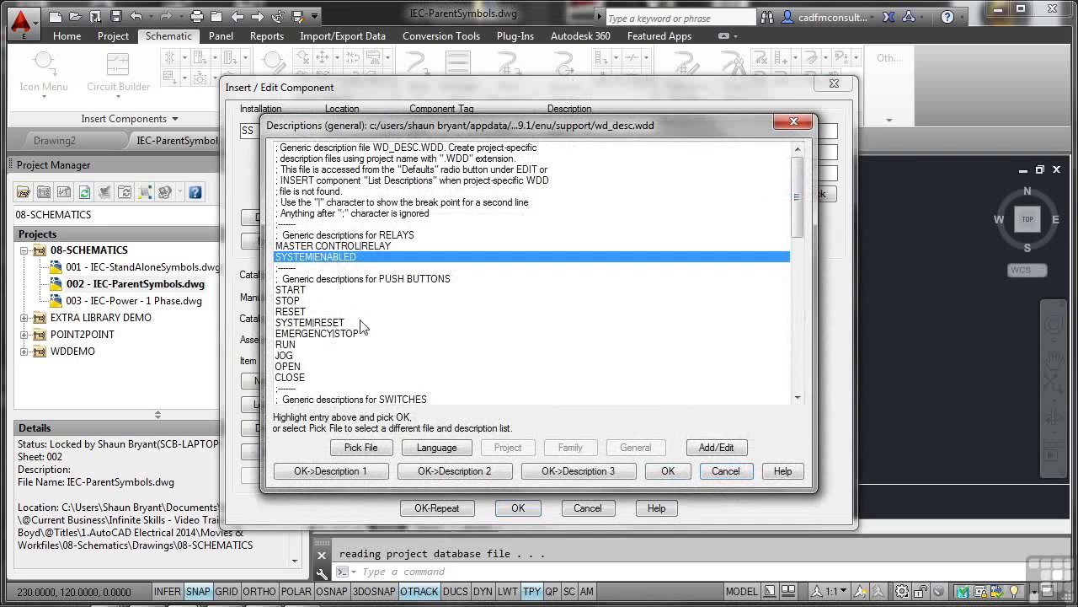
{"action": "left_click", "coordinate": [665, 474]}
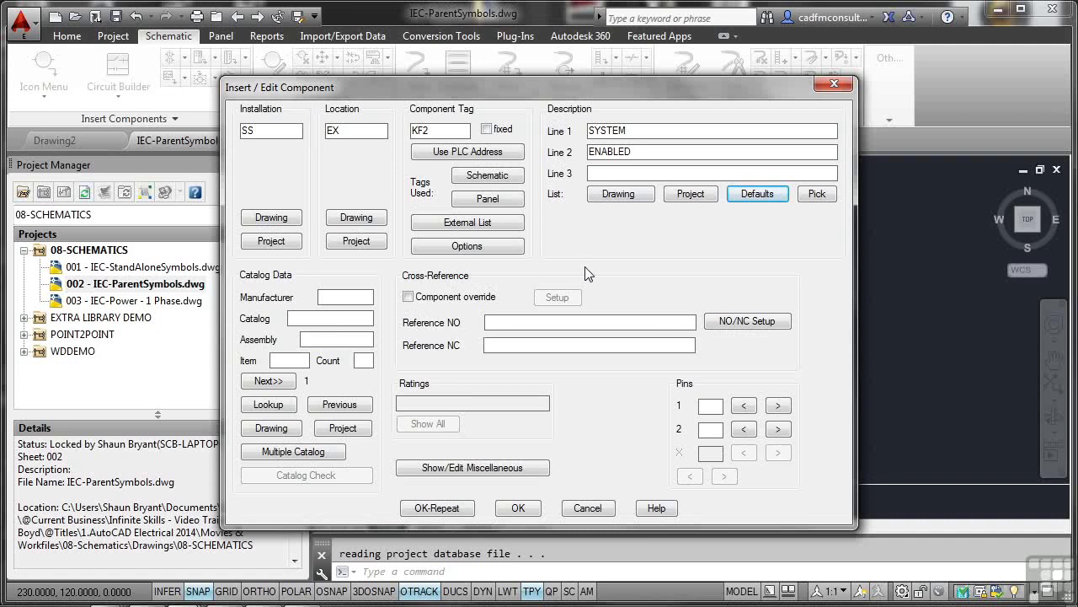
Step: Assign AB catalog part 700-PK200A1 to the SYSTEM ENABLED relay coil and accept the component data
{"action": "left_click", "coordinate": [268, 404]}
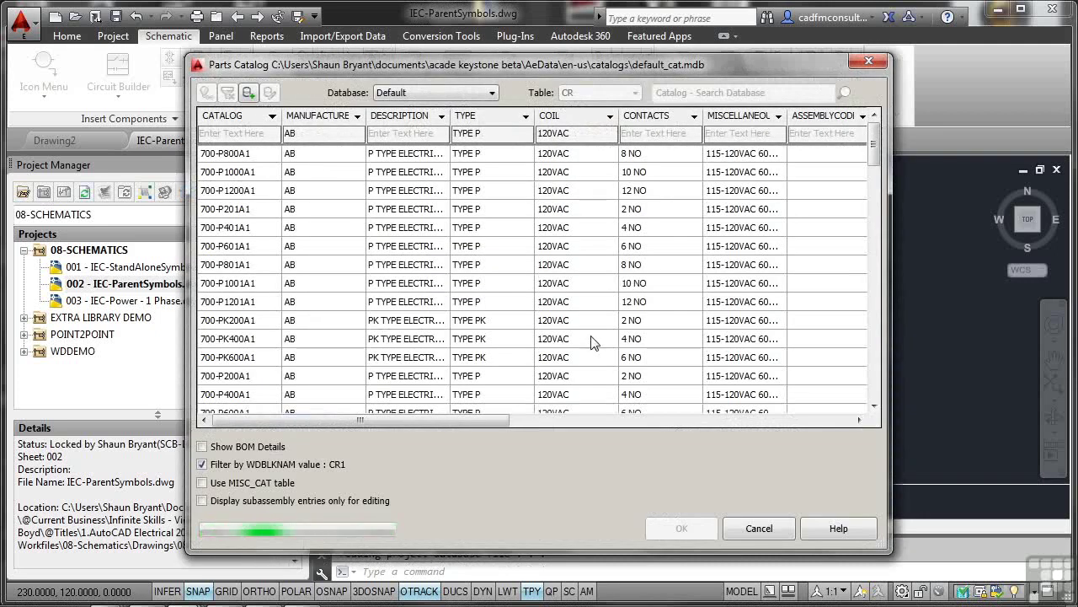
{"action": "left_click", "coordinate": [255, 320]}
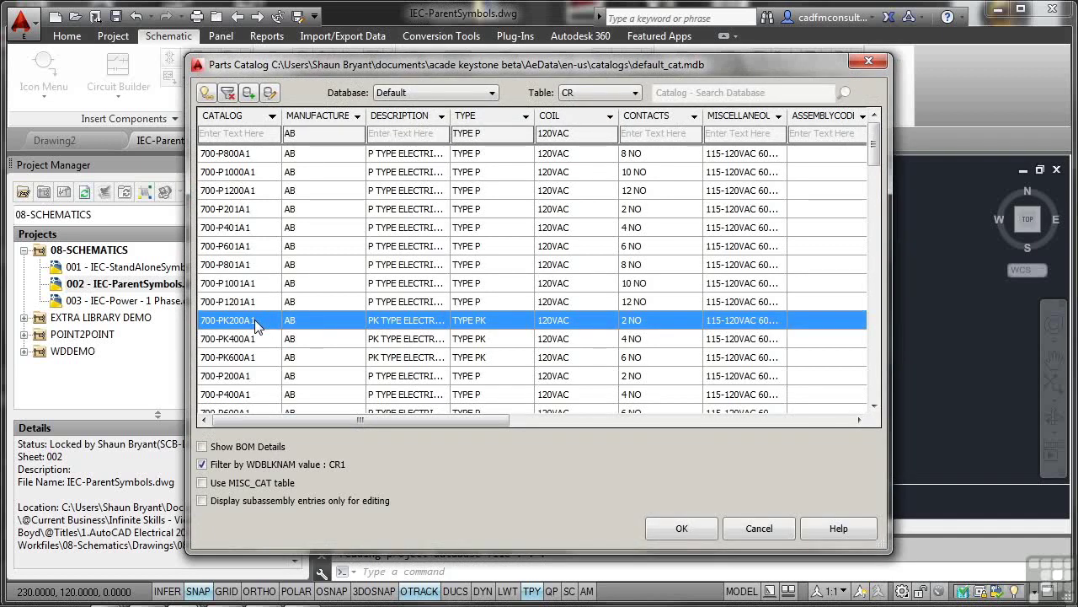
{"action": "left_click", "coordinate": [257, 211]}
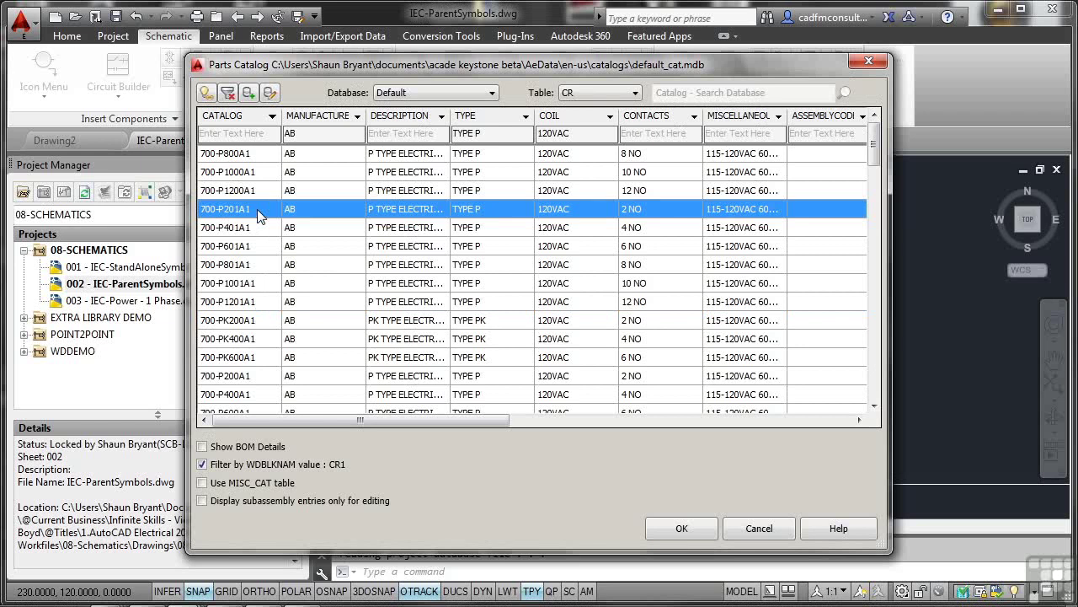
{"action": "left_click", "coordinate": [263, 324]}
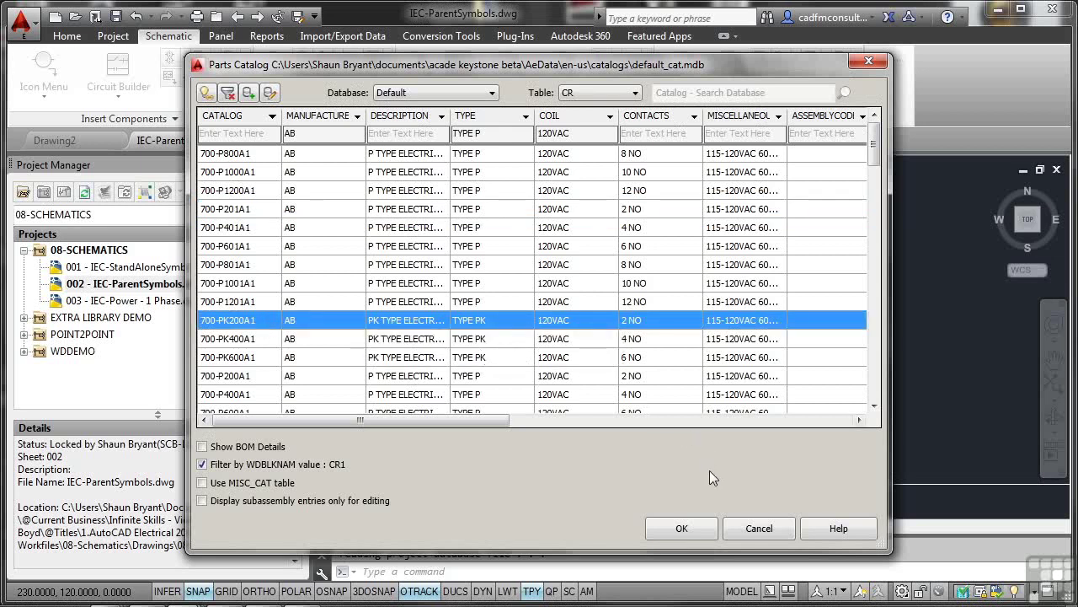
{"action": "left_click", "coordinate": [700, 528]}
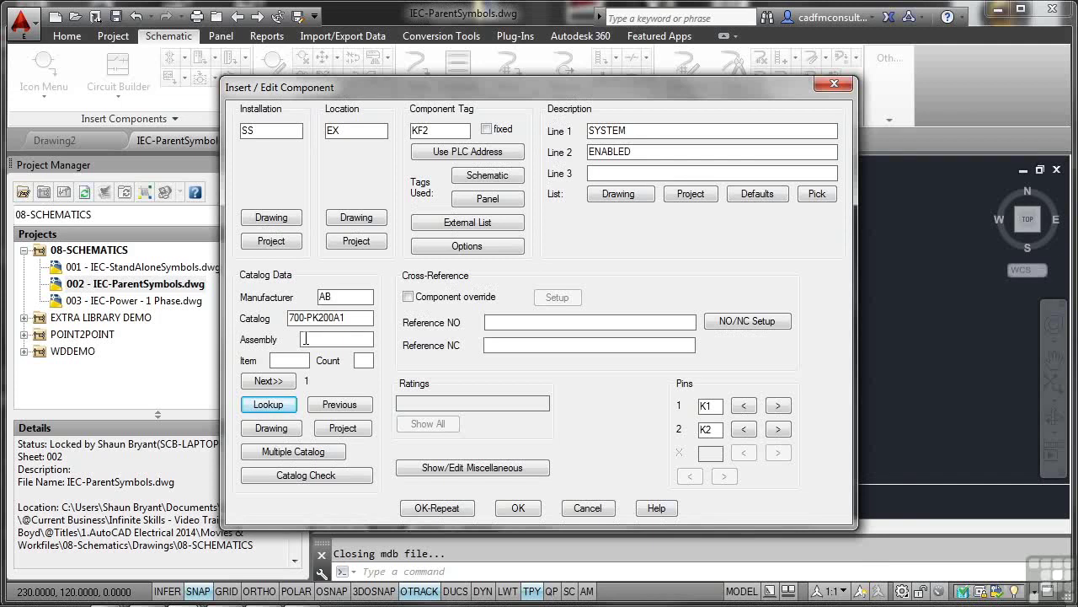
{"action": "left_click", "coordinate": [519, 508]}
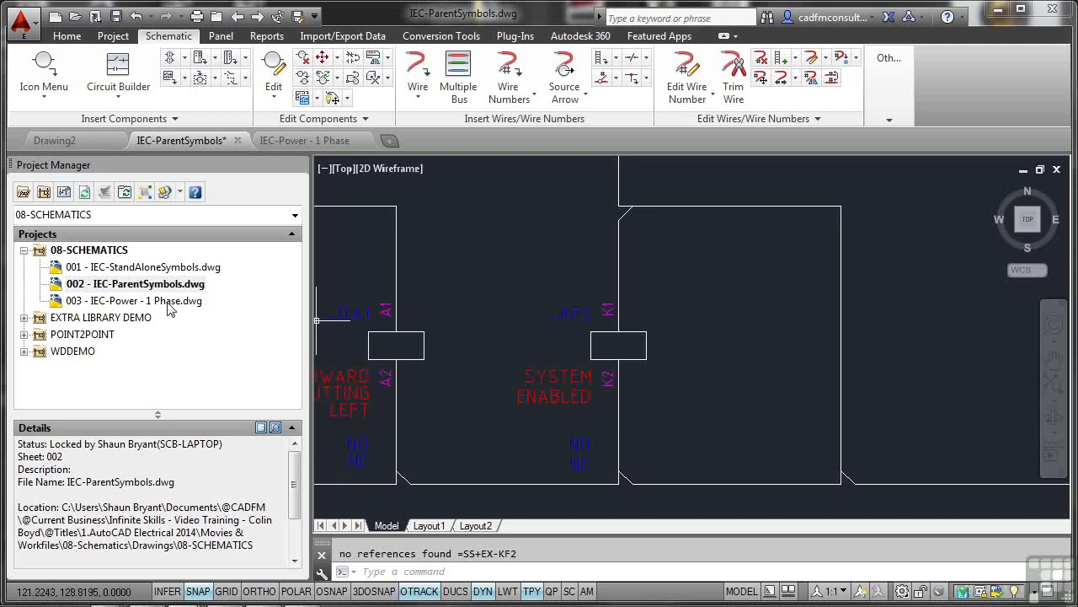
Step: Insert a Relay NO Contact on the vertical wire one branch after the MOTOR START push button
{"action": "middle_click", "coordinate": [806, 300]}
{"action": "middle_click", "coordinate": [806, 299]}
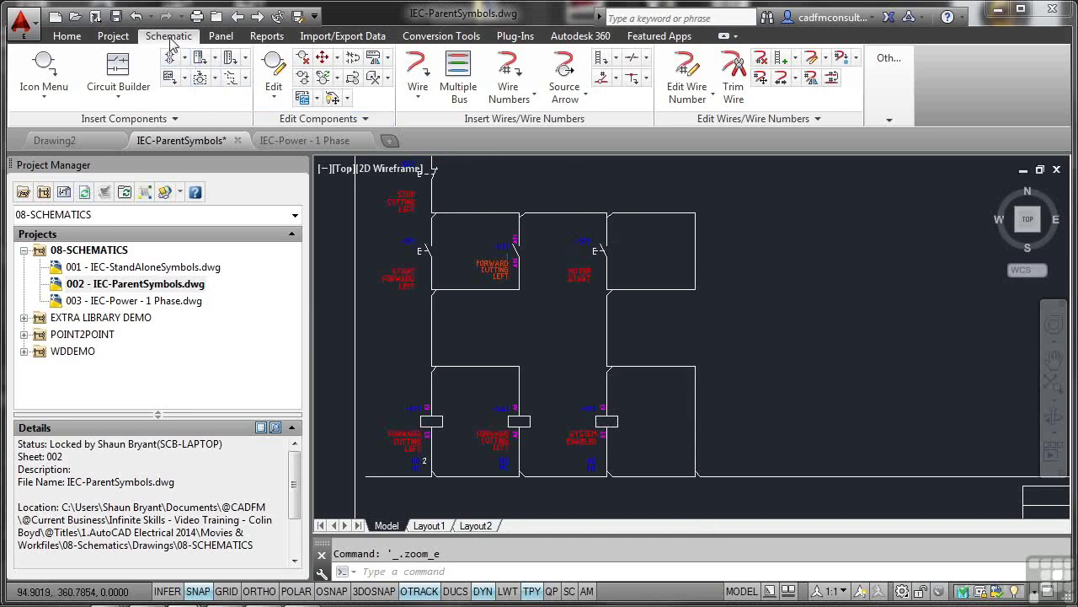
{"action": "left_click", "coordinate": [46, 65]}
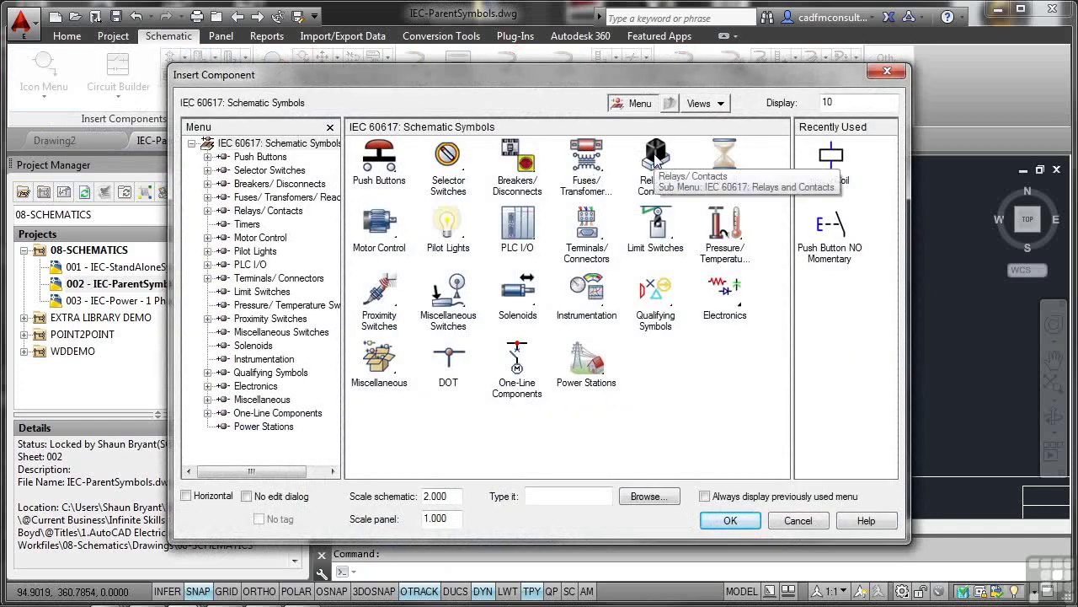
{"action": "left_click", "coordinate": [656, 160]}
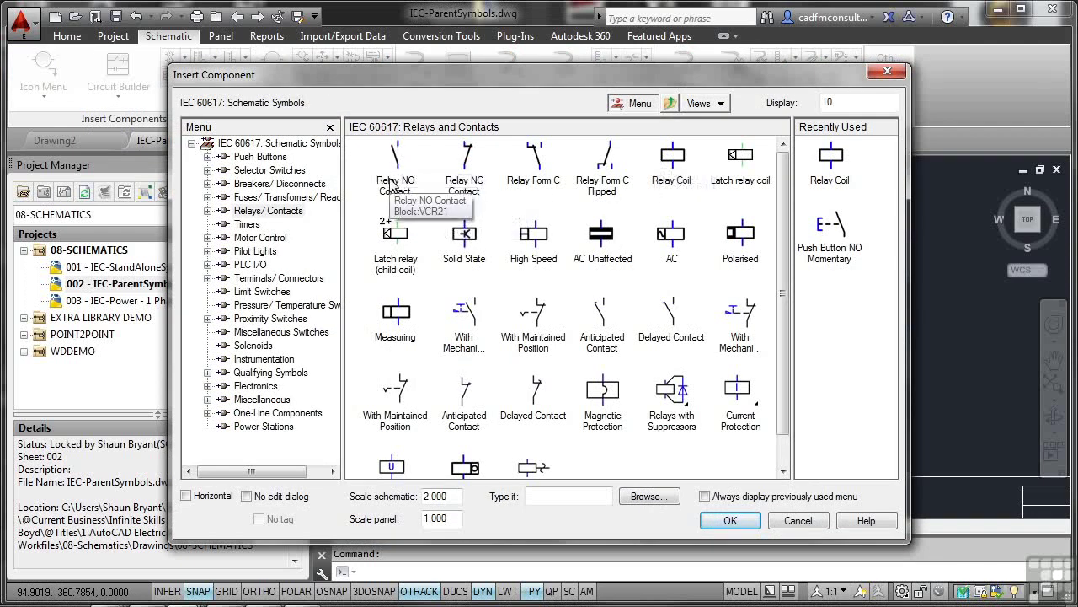
{"action": "left_click", "coordinate": [393, 178]}
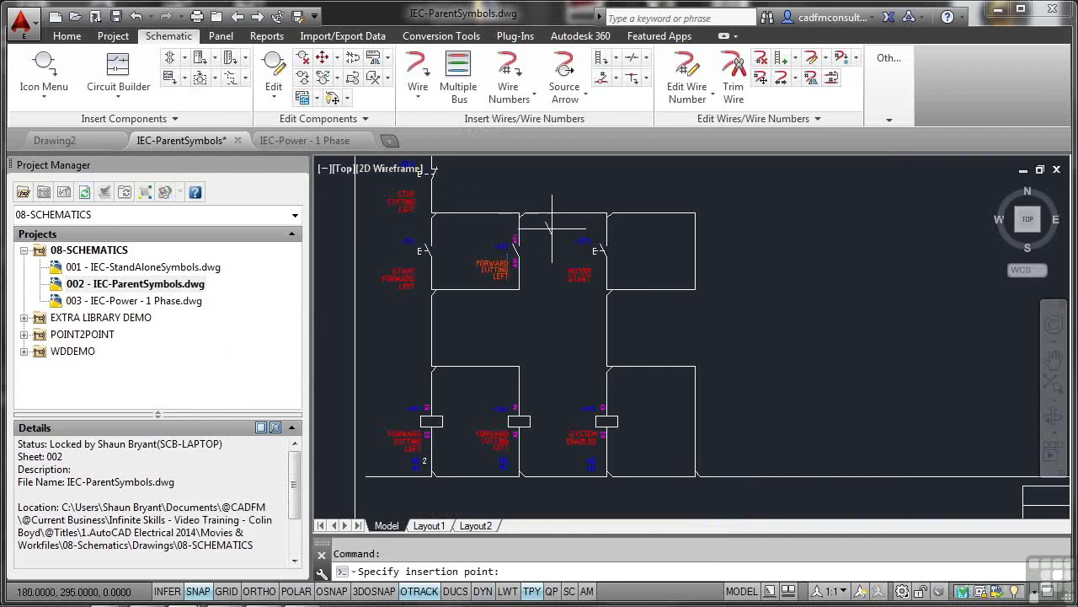
{"action": "left_click", "coordinate": [695, 250]}
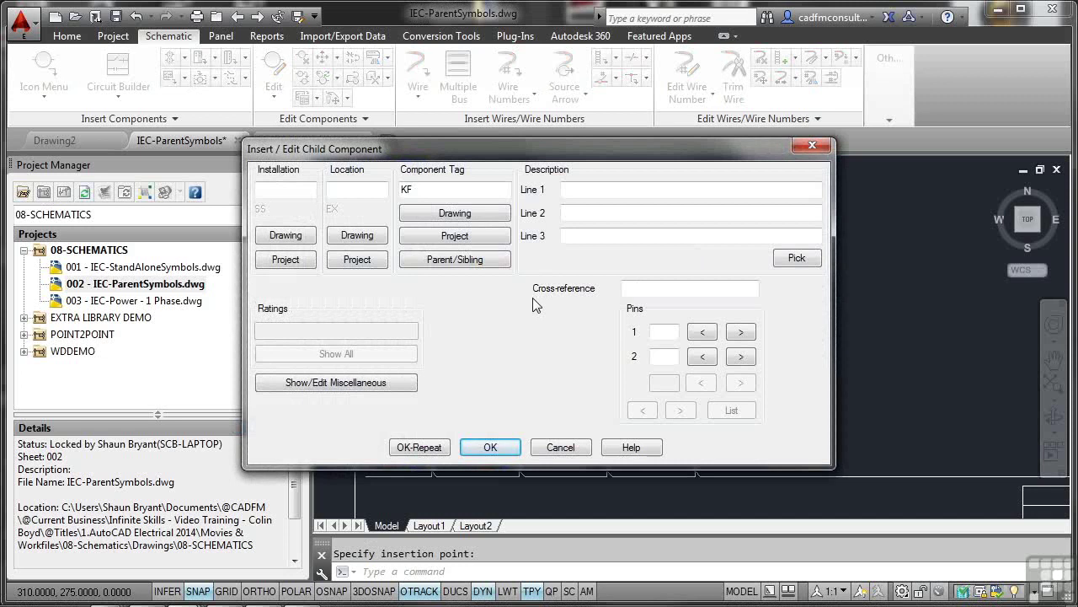
Step: Link the new contact to the SYSTEM ENABLED relay coil as its parent, accept it, and check the tags and cross-references of both symbols
{"action": "left_click", "coordinate": [468, 262]}
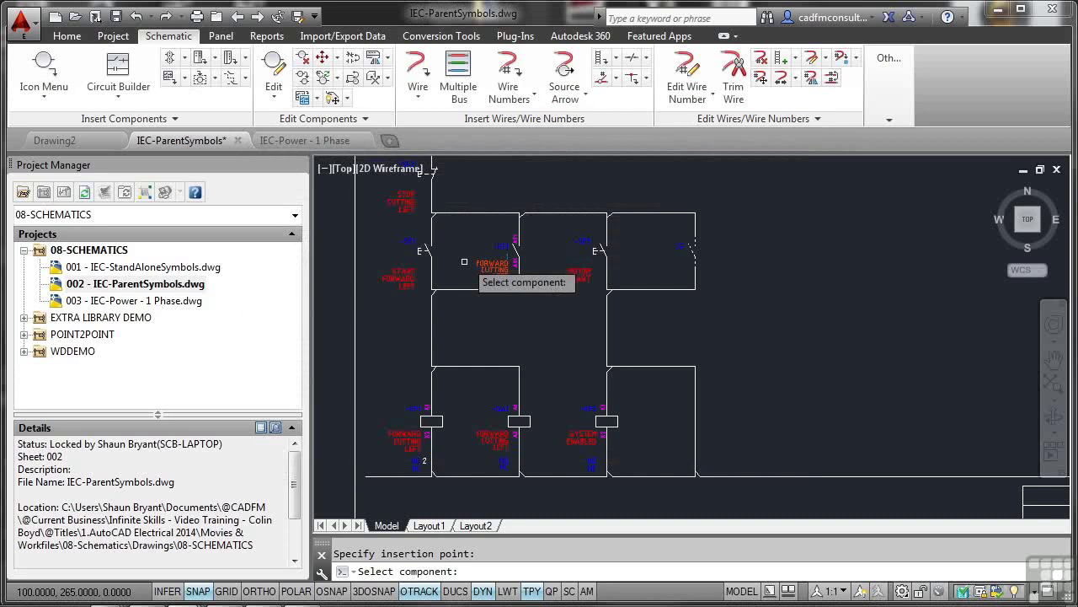
{"action": "left_click", "coordinate": [607, 421]}
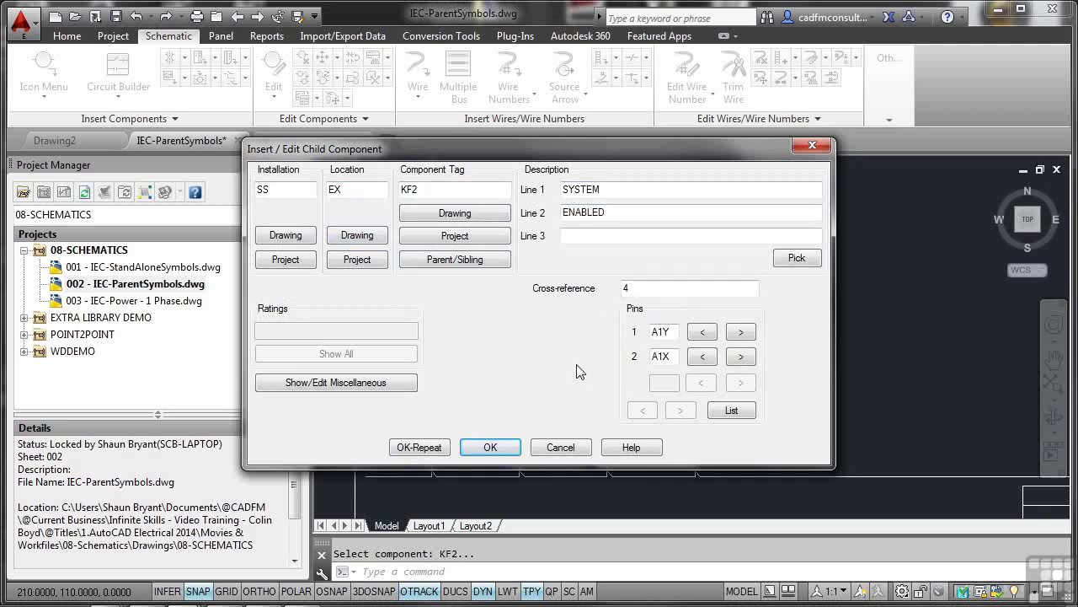
{"action": "left_click", "coordinate": [491, 448]}
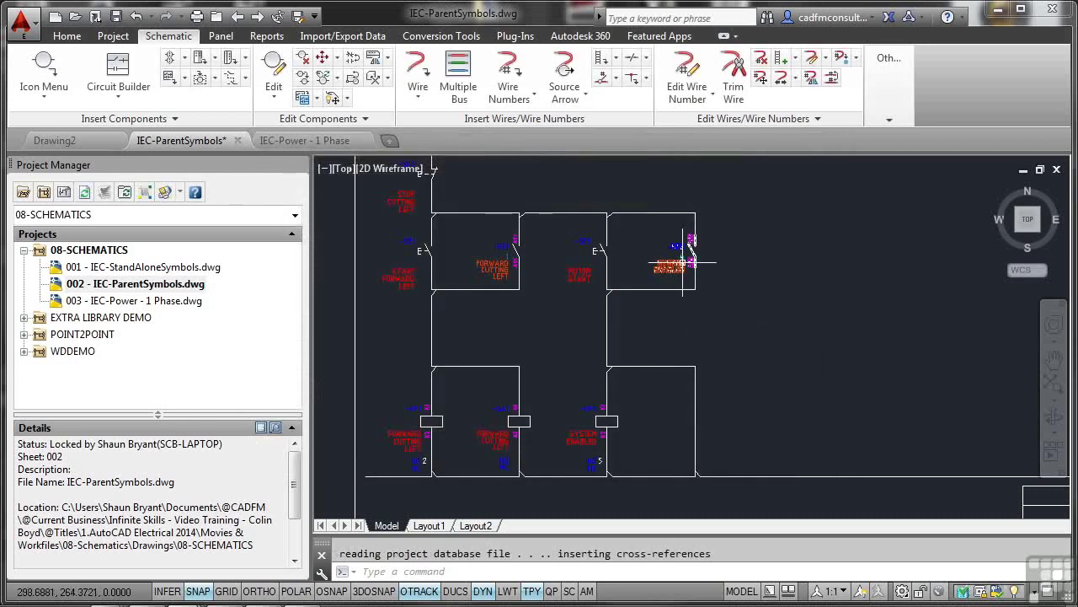
{"action": "scroll", "coordinate": [683, 256], "scroll_direction": "up", "scroll_amount": 6}
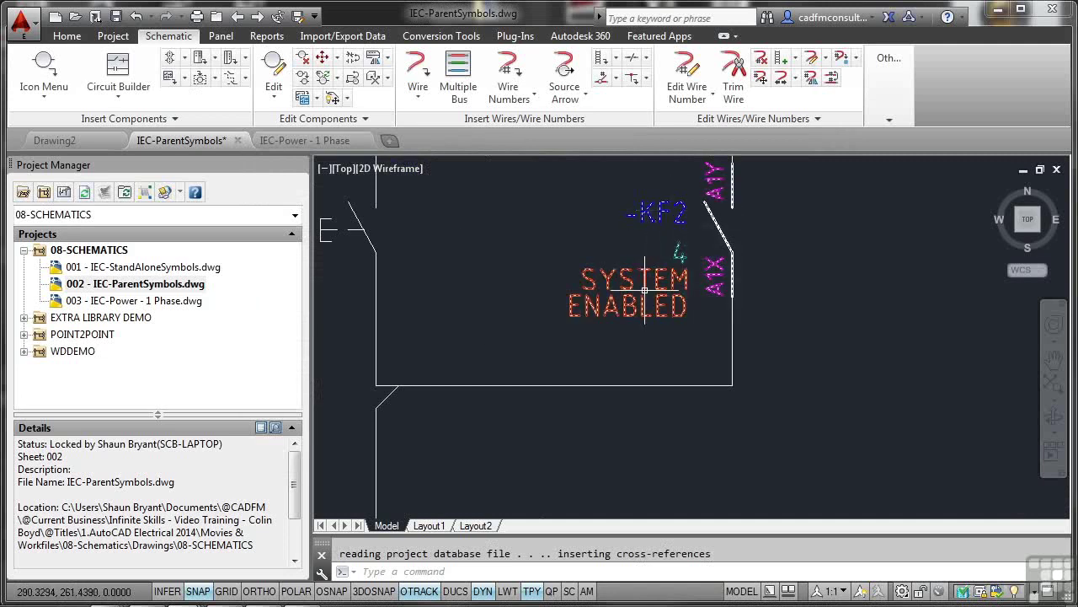
{"action": "scroll", "coordinate": [645, 291], "scroll_direction": "down", "scroll_amount": 6}
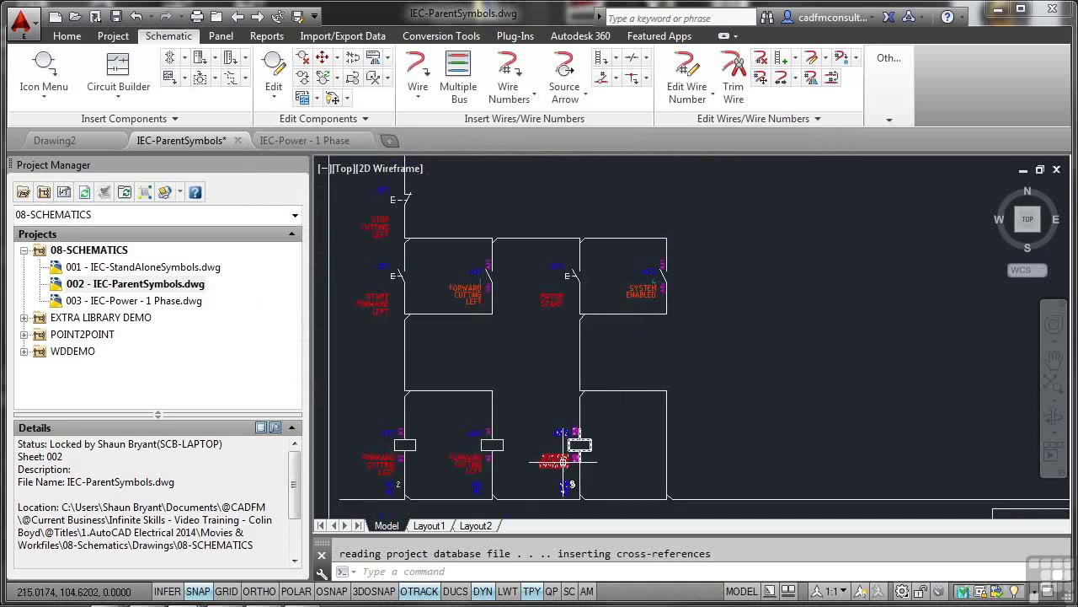
{"action": "scroll", "coordinate": [566, 455], "scroll_direction": "up", "scroll_amount": 6}
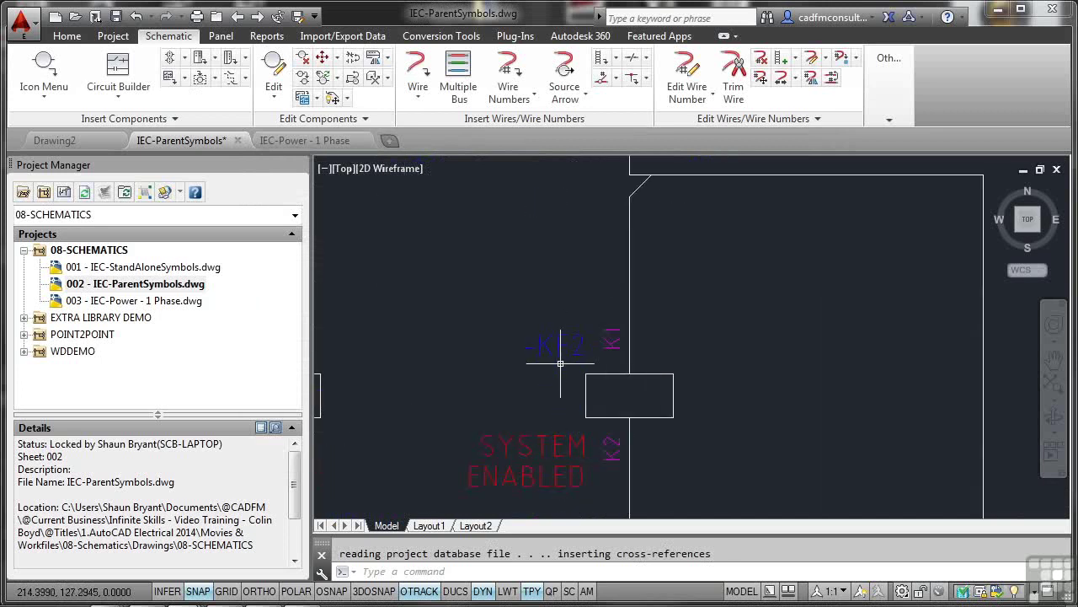
{"action": "scroll", "coordinate": [738, 323], "scroll_direction": "down", "scroll_amount": 6}
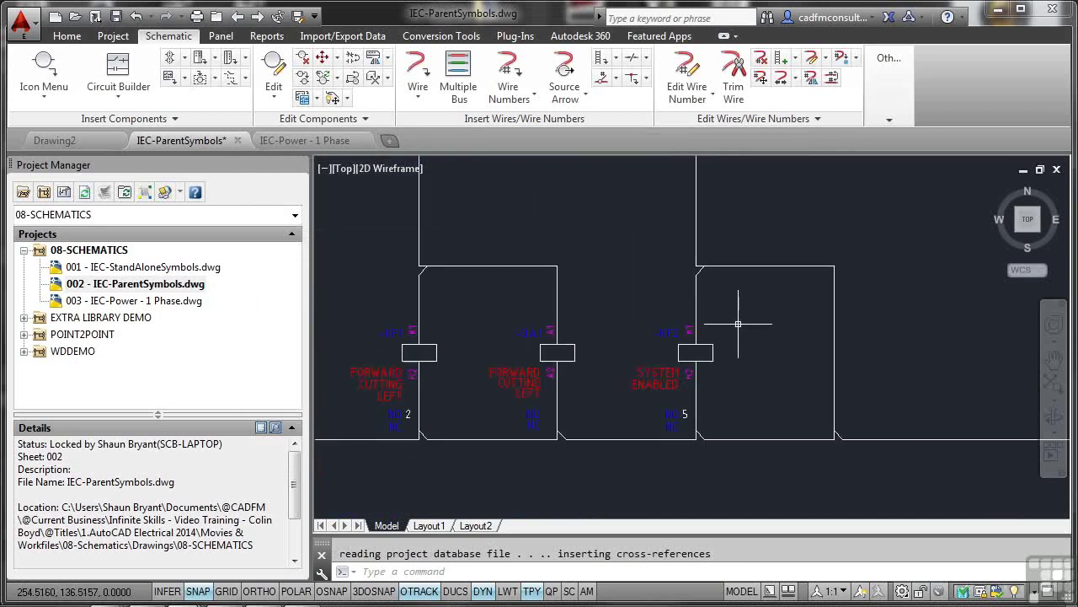
{"action": "mouse_move", "coordinate": [766, 251]}
{"action": "middle_mouse_down"}
{"action": "mouse_move", "coordinate": [758, 270]}
{"action": "mouse_move", "coordinate": [716, 292]}
{"action": "middle_mouse_up"}
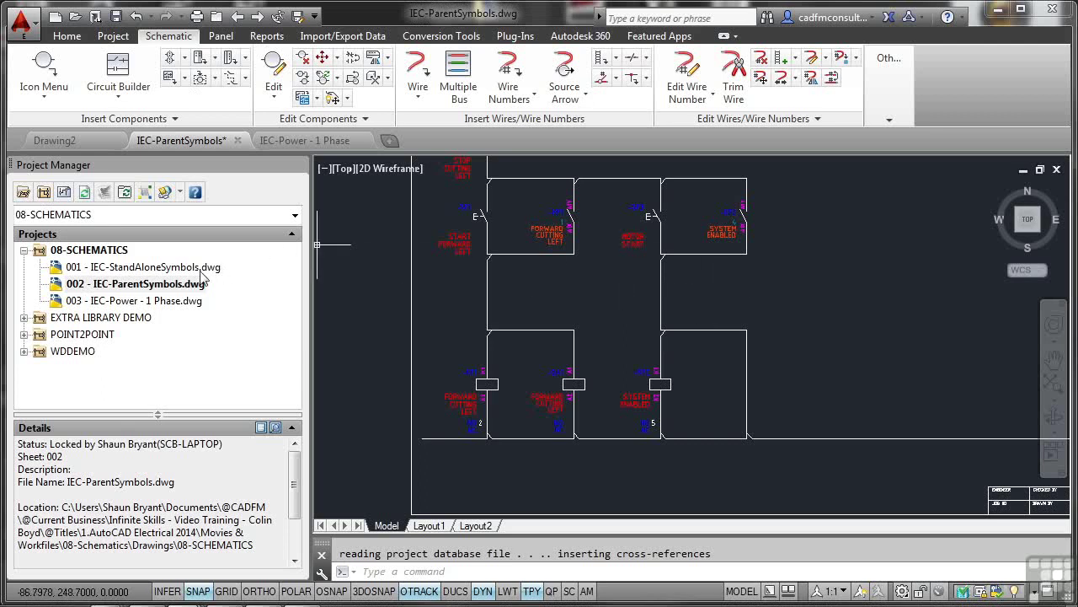
Step: Open the drawing 003 - IEC-Power - 1 Phase.dwg and insert a Relay NO Contact on vertical wire 33 above the ERROR light
{"action": "double_click", "coordinate": [149, 301]}
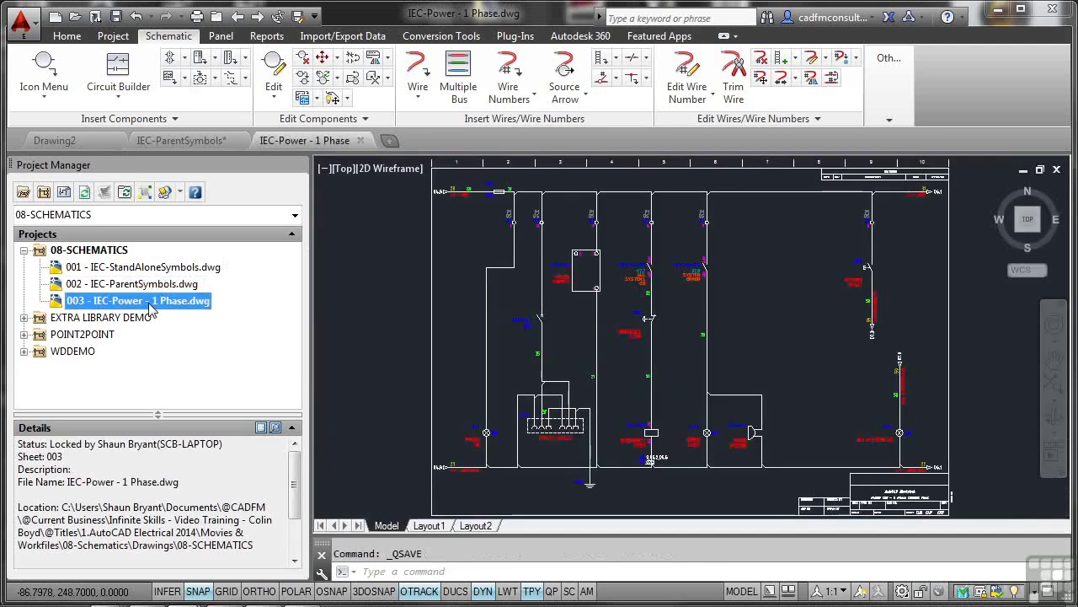
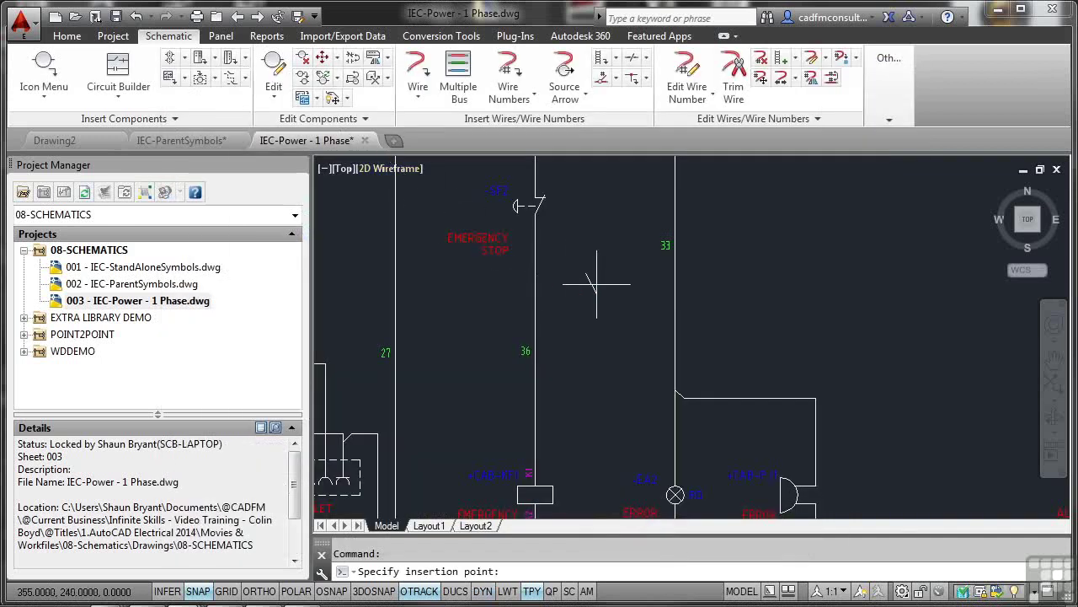
{"action": "left_click", "coordinate": [674, 301]}
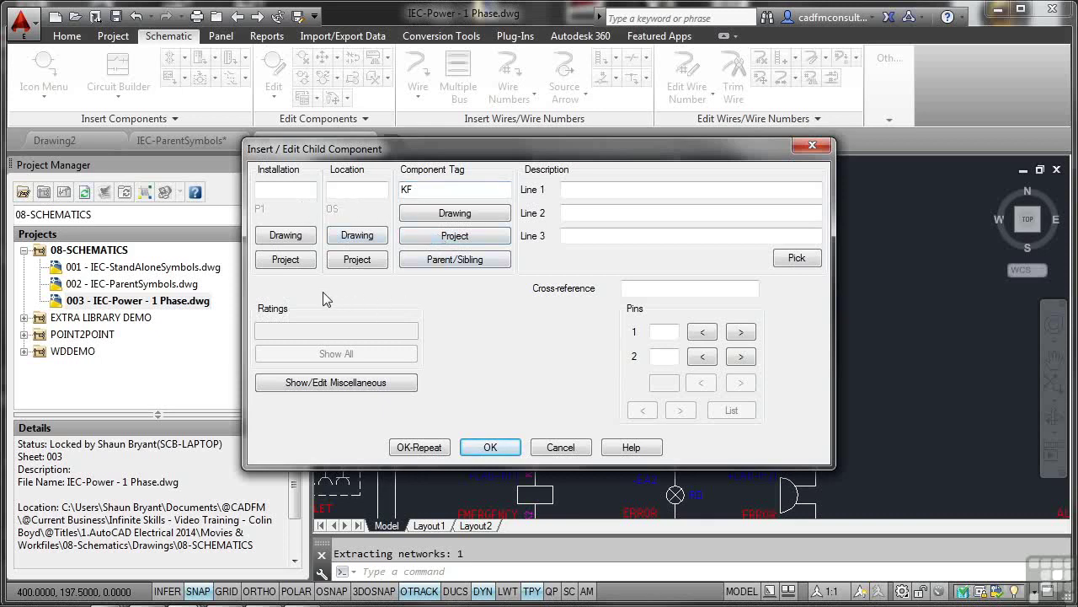
Step: Set the new contact's installation to SS and location to EX from the project-wide lists
{"action": "left_click", "coordinate": [286, 259]}
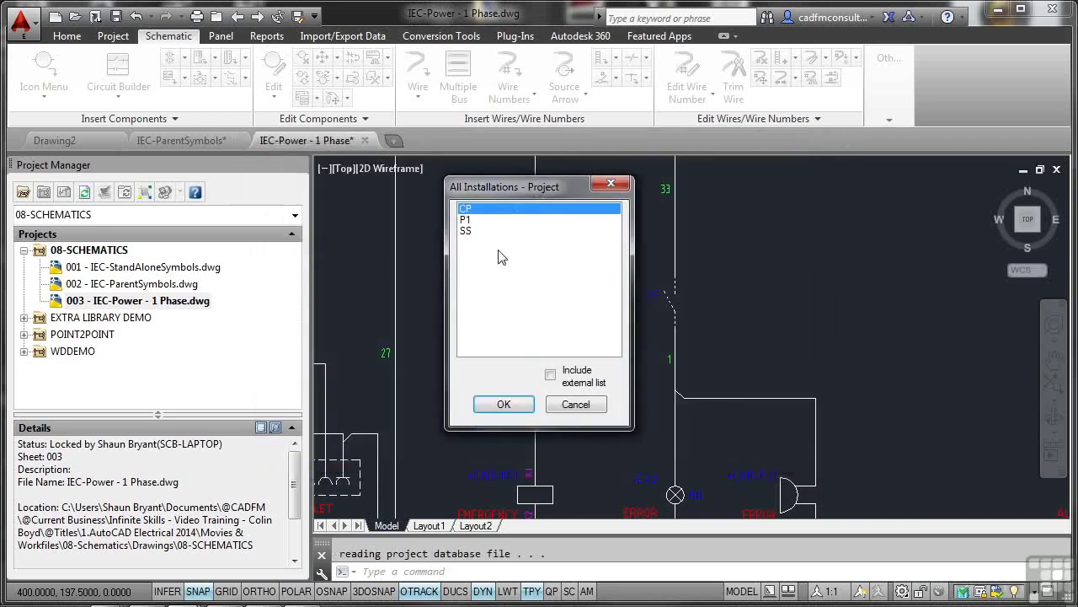
{"action": "left_click", "coordinate": [470, 232]}
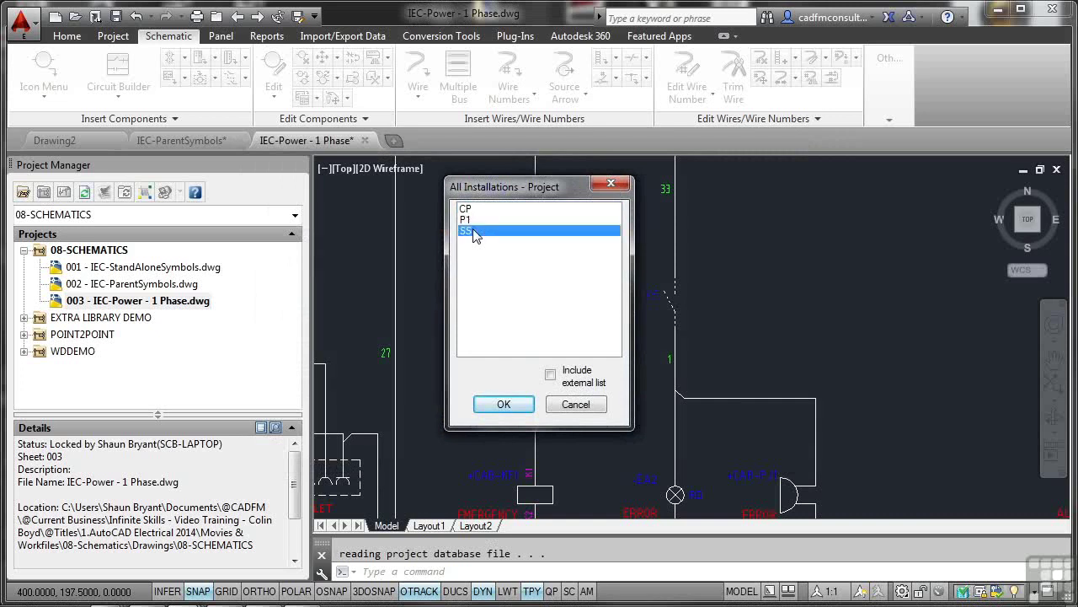
{"action": "left_click", "coordinate": [509, 409]}
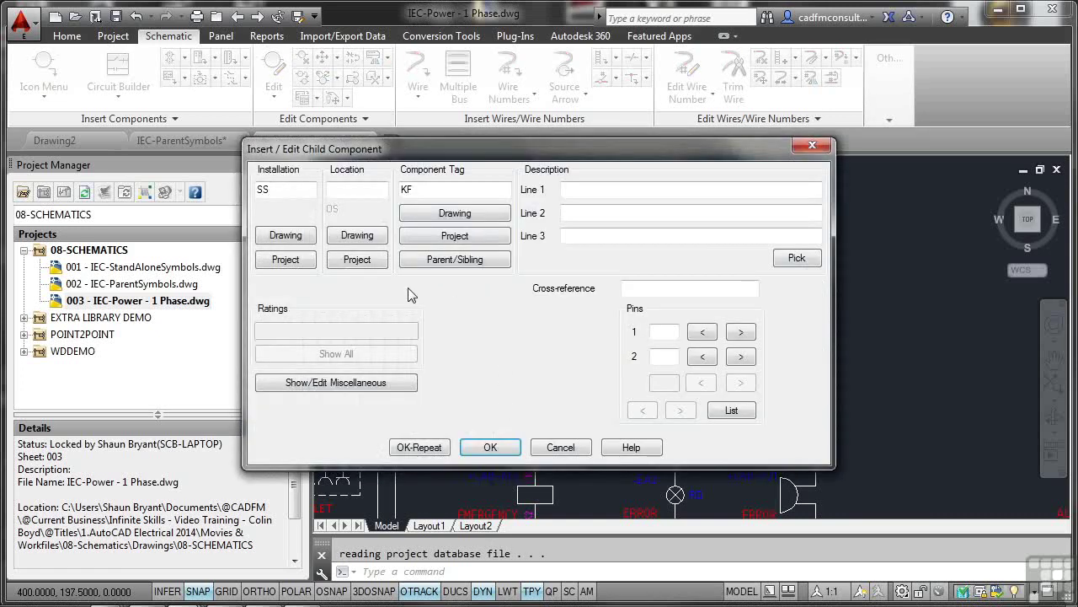
{"action": "left_click", "coordinate": [358, 259]}
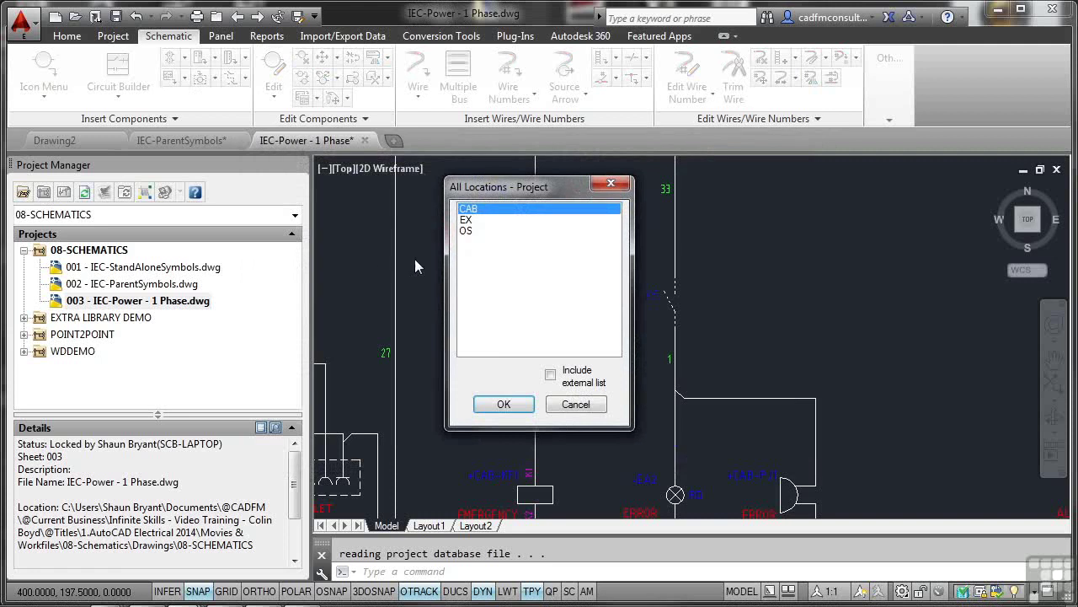
{"action": "left_click", "coordinate": [471, 221]}
{"action": "left_click", "coordinate": [502, 405]}
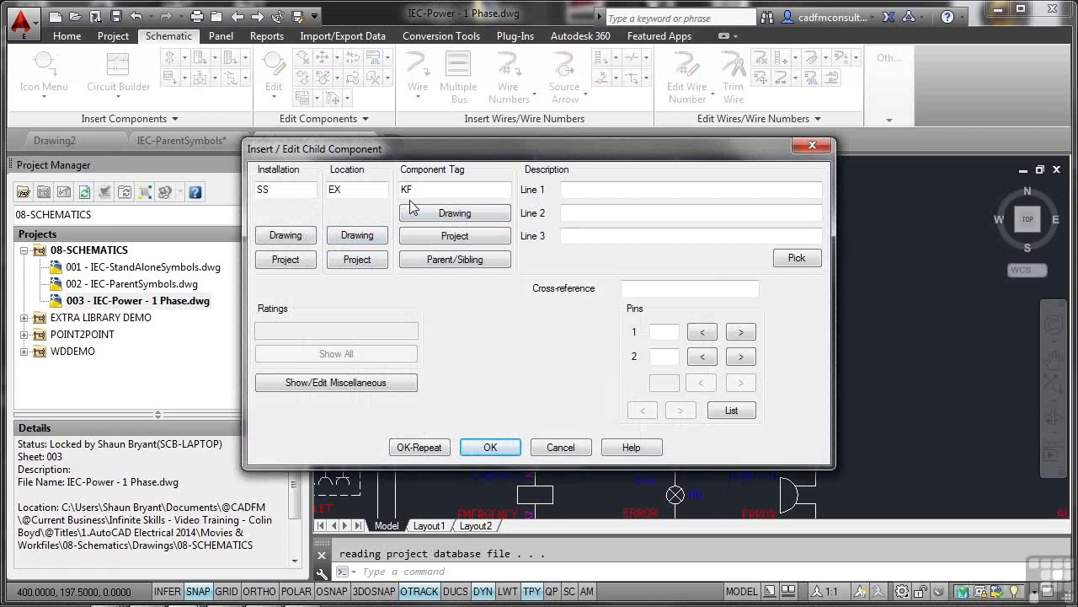
Step: Link the contact to the SYSTEM ENABLED relay coil -KF2 on sheet 002 from the project component list, accept it, and check its annotations
{"action": "left_click", "coordinate": [438, 238]}
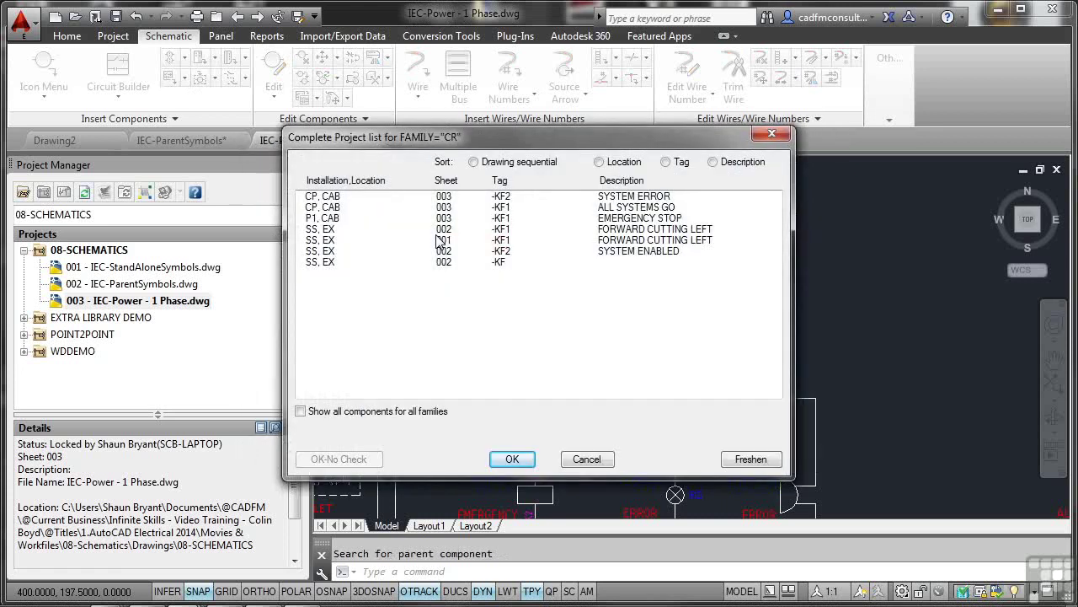
{"action": "left_click", "coordinate": [509, 251]}
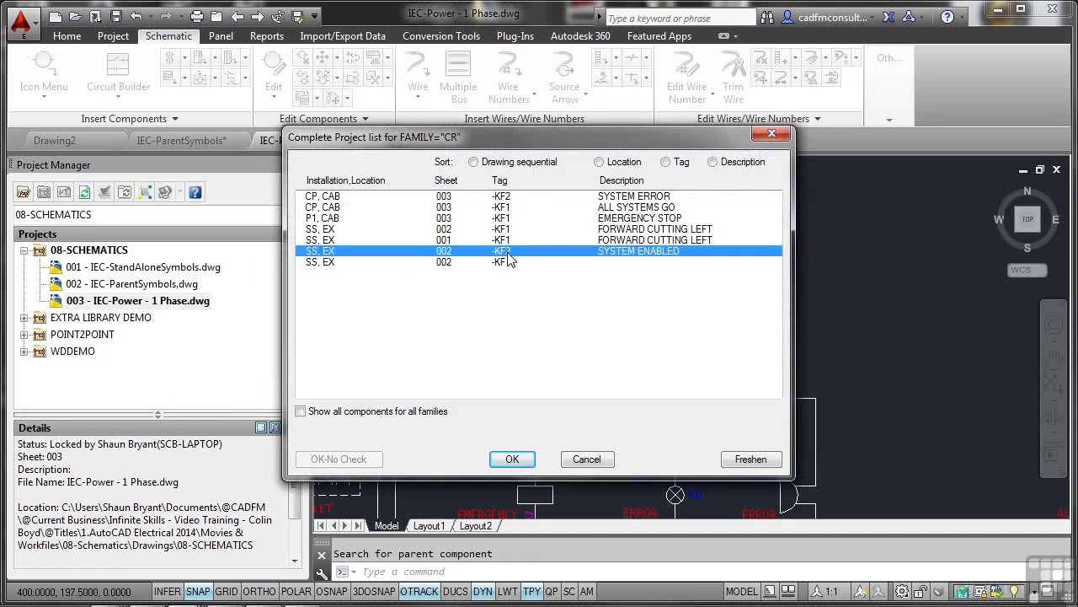
{"action": "left_click", "coordinate": [514, 459]}
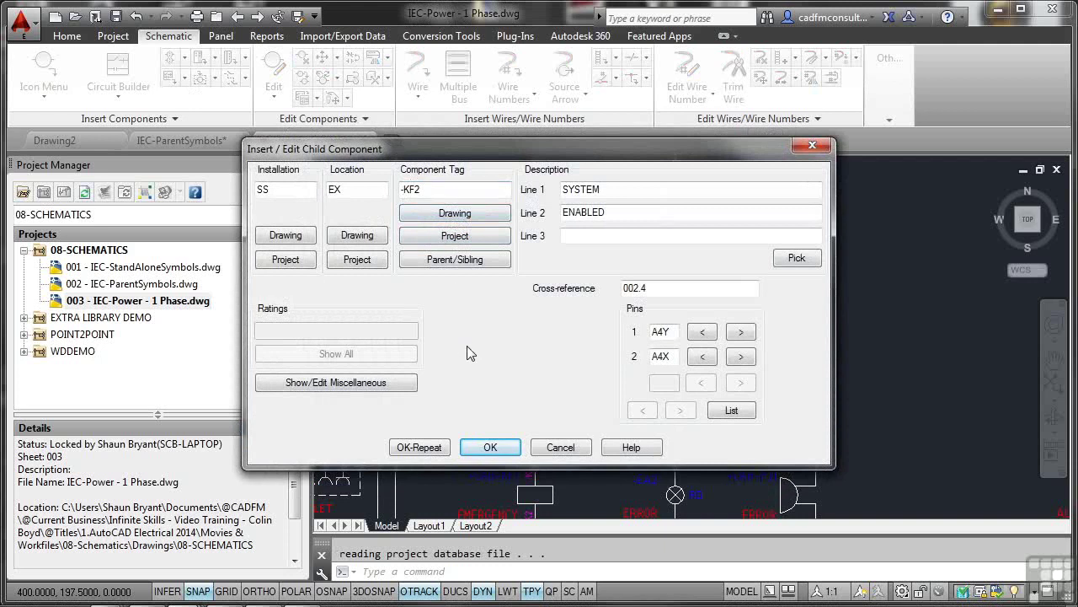
{"action": "left_click", "coordinate": [490, 449]}
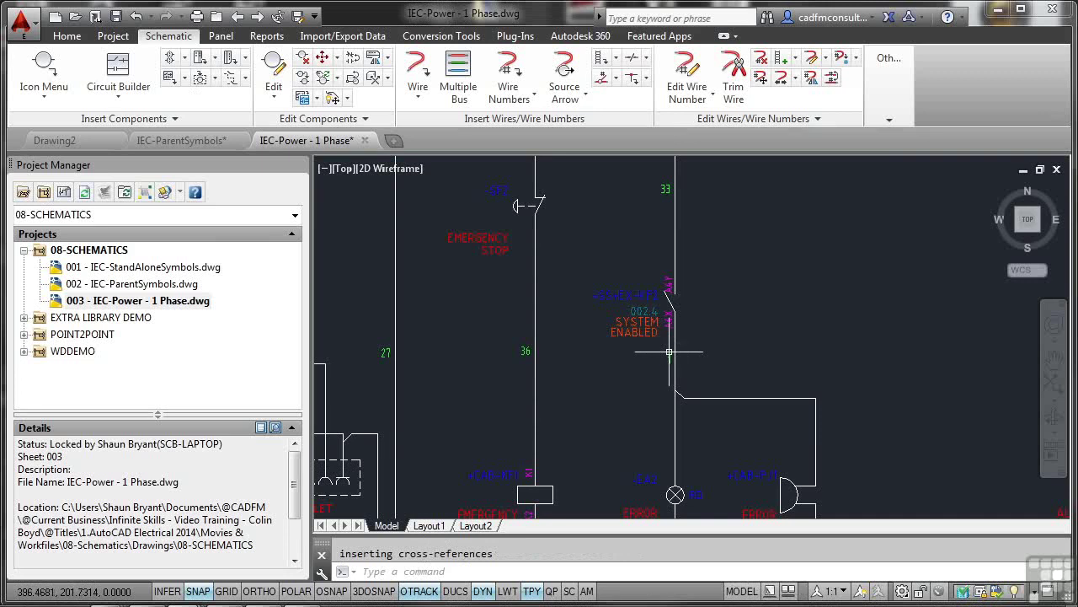
{"action": "scroll", "coordinate": [658, 330], "scroll_direction": "up", "scroll_amount": 4}
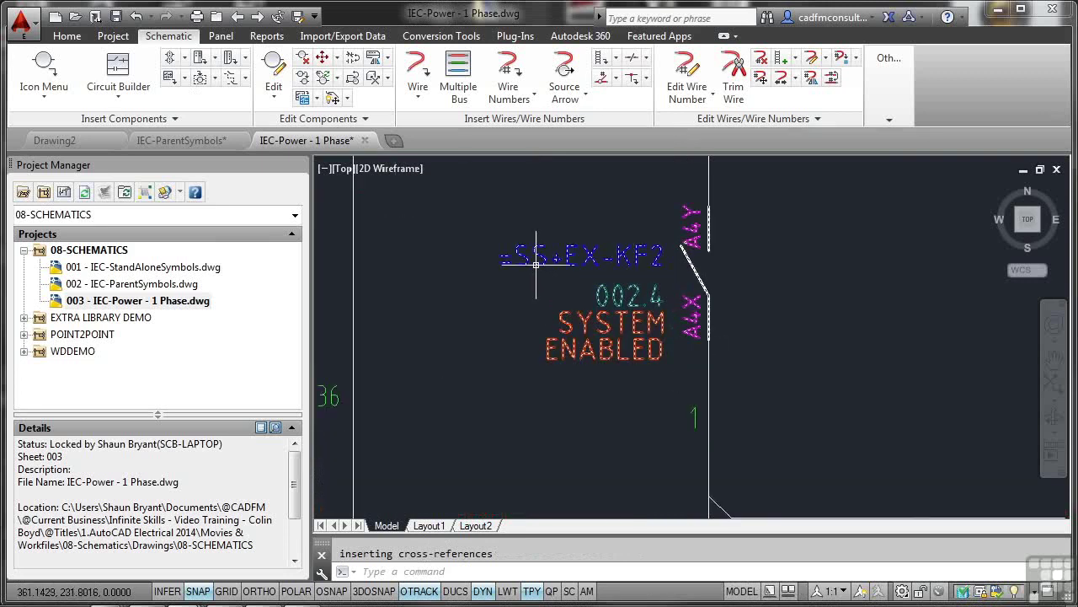
{"action": "scroll", "coordinate": [637, 310], "scroll_direction": "down", "scroll_amount": 5}
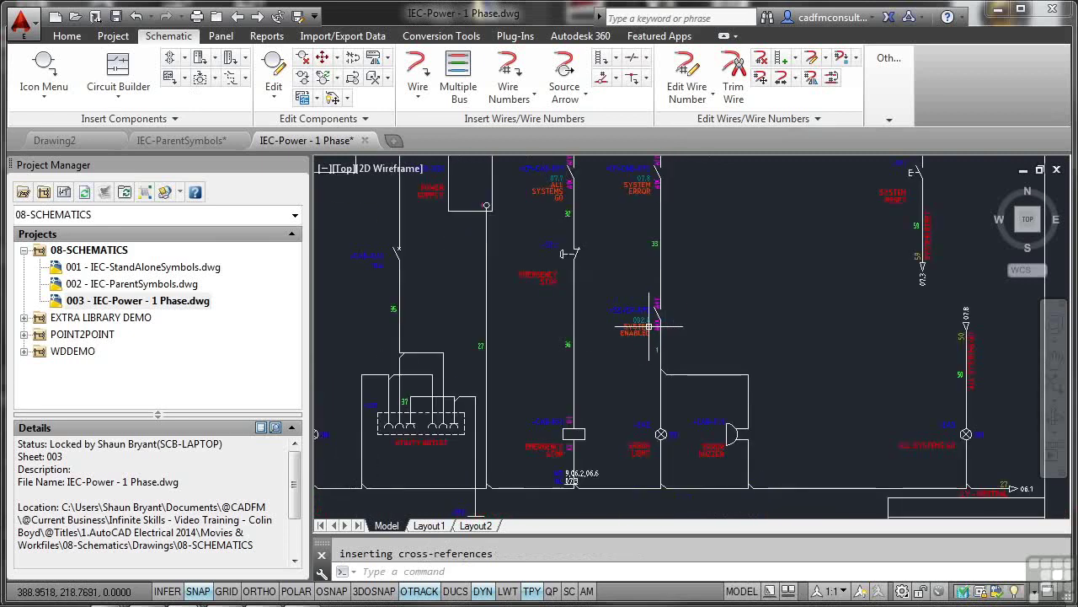
Step: Return to drawing 002 - IEC-ParentSymbols.dwg and check the cross-references on the SYSTEM ENABLED relay coil and its child contact
{"action": "double_click", "coordinate": [185, 285]}
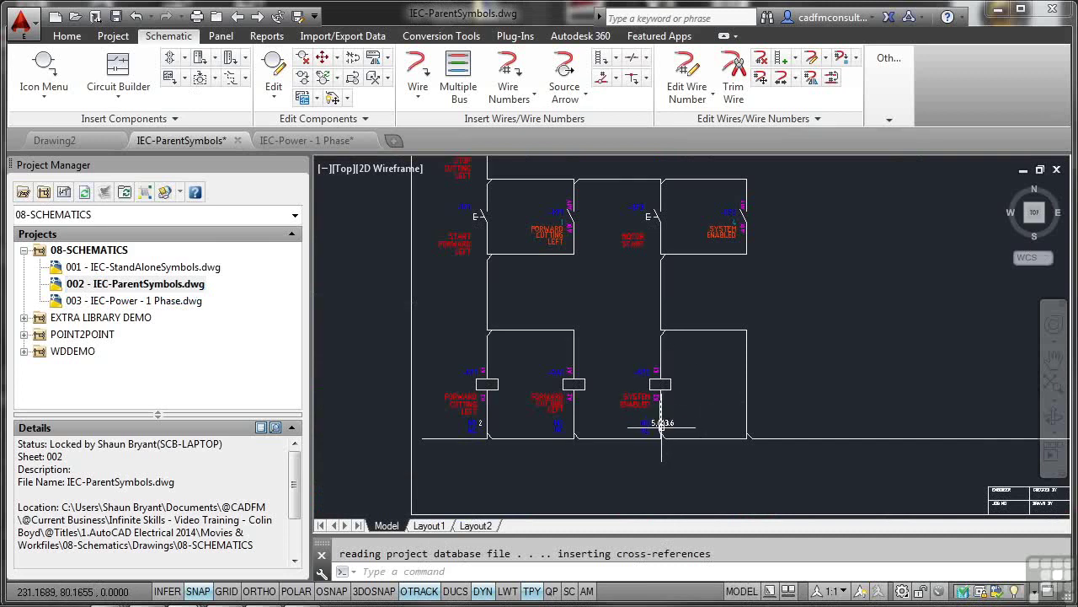
{"action": "scroll", "coordinate": [649, 421], "scroll_direction": "up", "scroll_amount": 6}
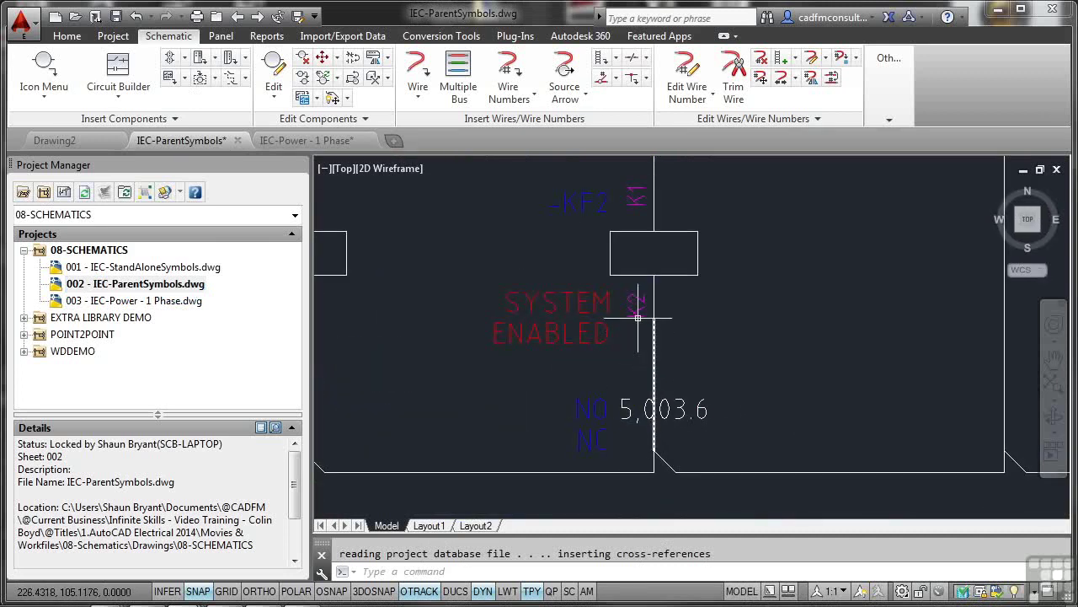
{"action": "scroll", "coordinate": [624, 404], "scroll_direction": "down", "scroll_amount": 6}
{"action": "scroll", "coordinate": [680, 394], "scroll_direction": "up", "scroll_amount": 5}
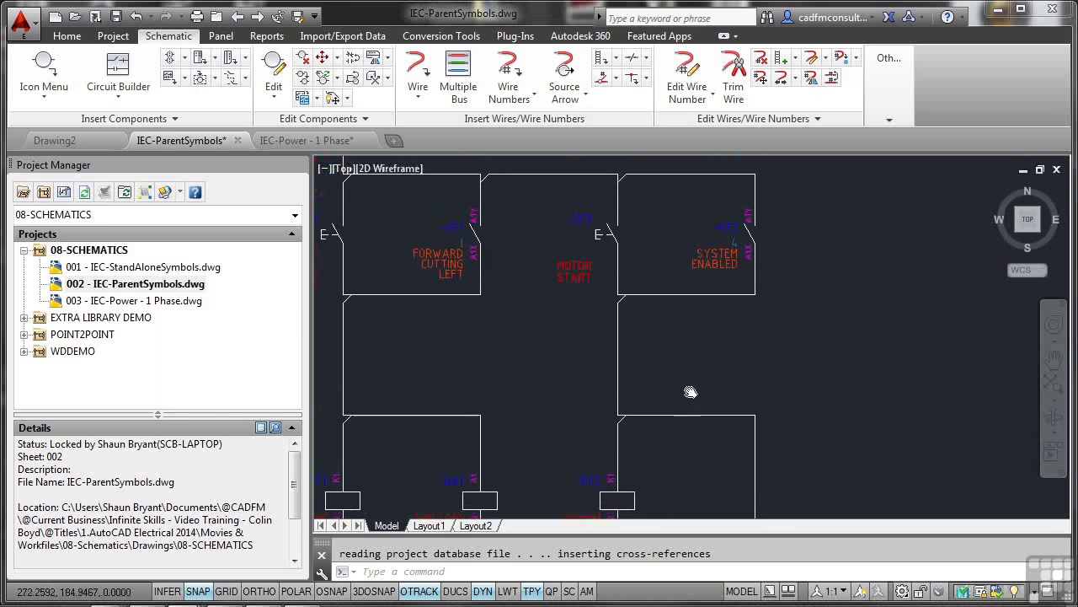
{"action": "scroll", "coordinate": [712, 264], "scroll_direction": "up", "scroll_amount": 2}
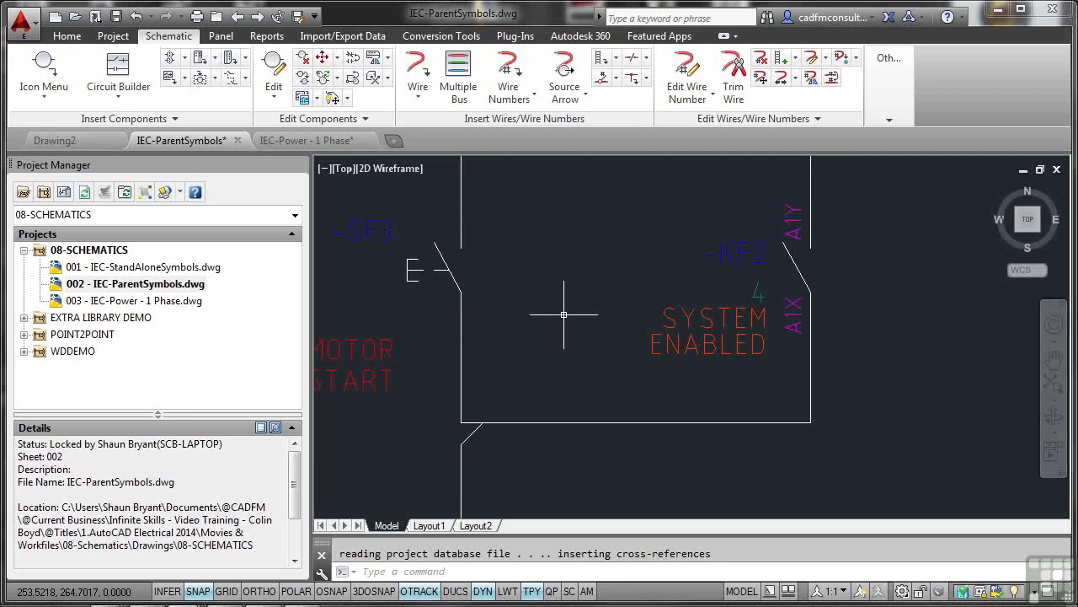
{"action": "middle_click", "coordinate": [770, 241]}
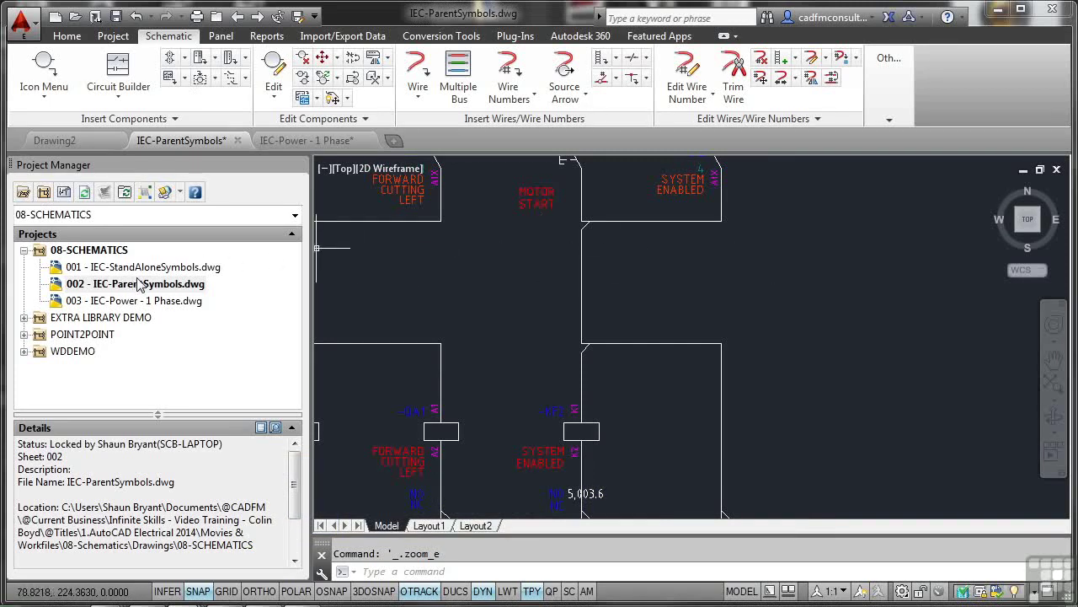
Step: Place another Relay NO Contact on the vertical wire between the MOTOR START push button and the SYSTEM ENABLED relay coil
{"action": "left_click", "coordinate": [44, 64]}
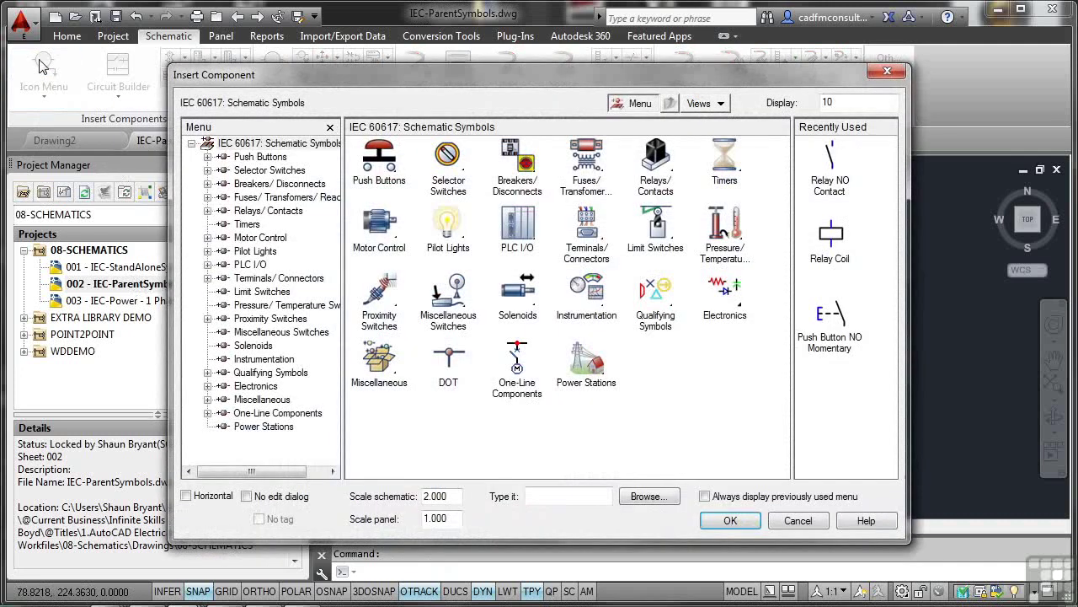
{"action": "left_click", "coordinate": [664, 163]}
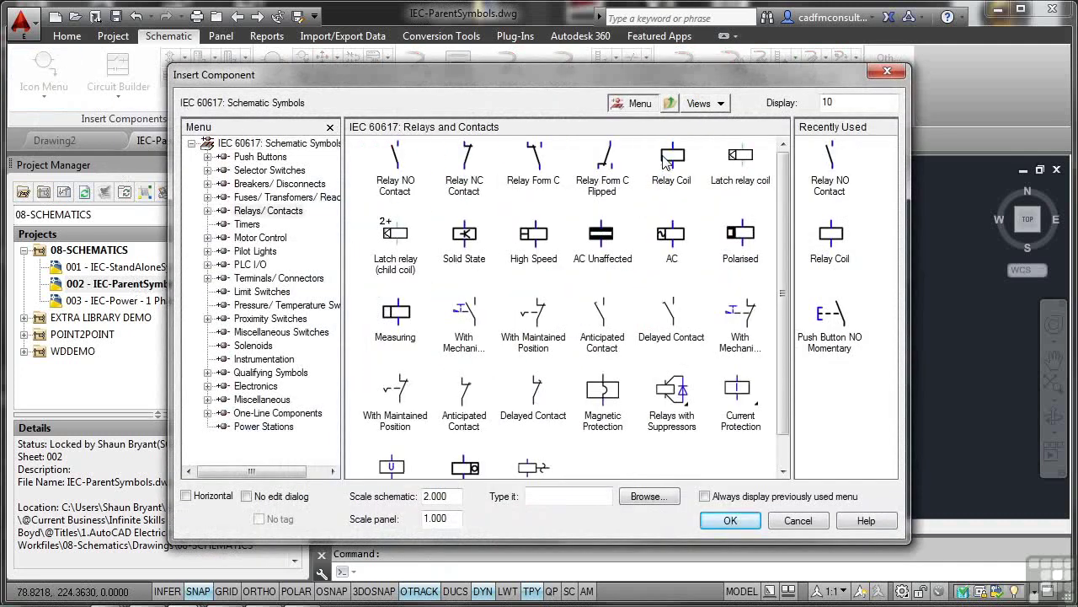
{"action": "left_click", "coordinate": [393, 160]}
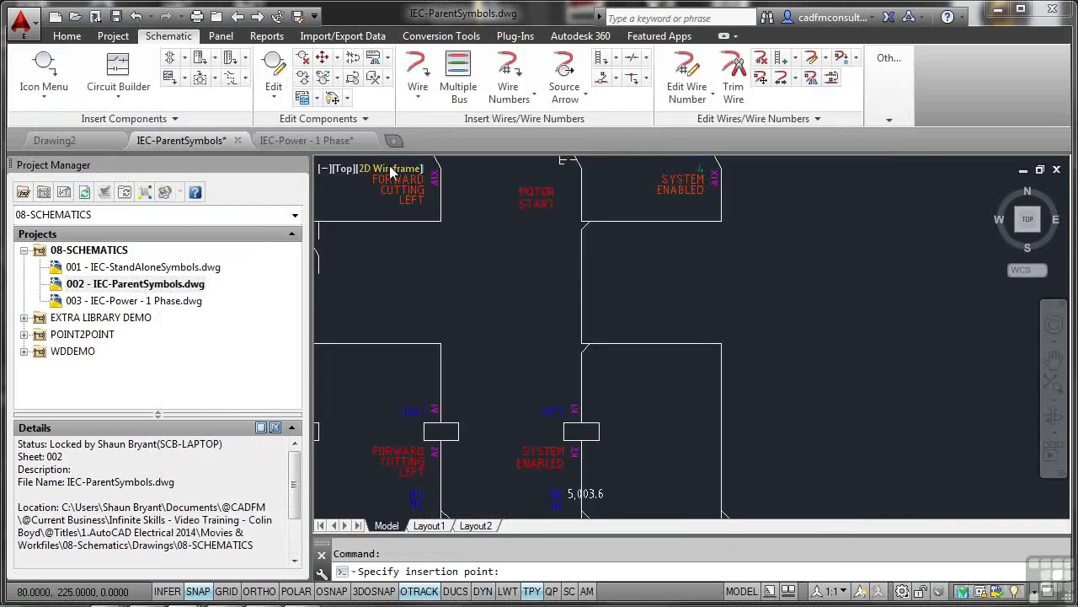
{"action": "left_click", "coordinate": [582, 272]}
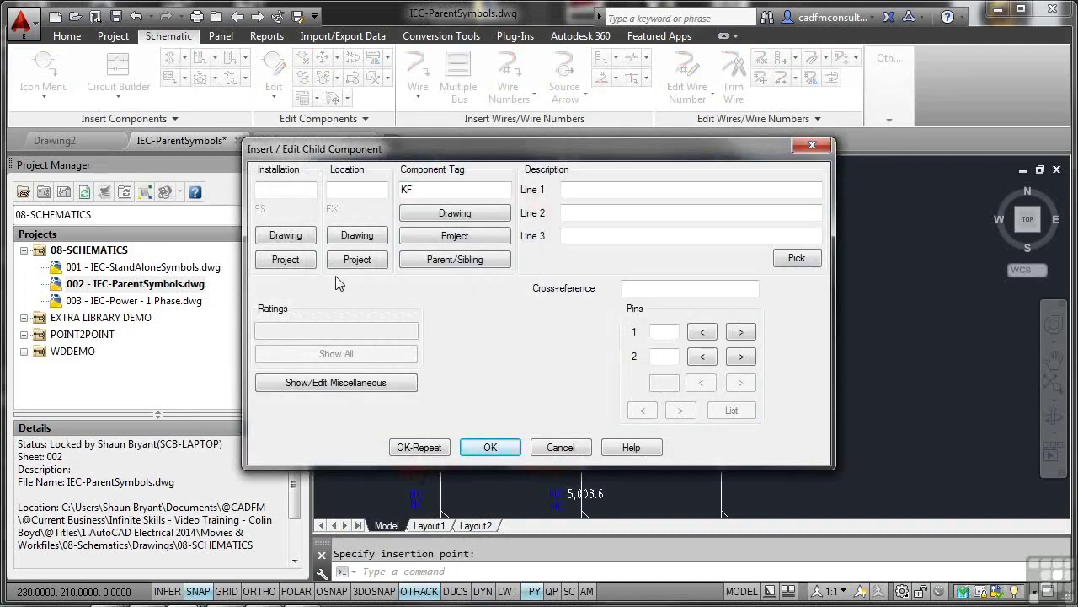
Step: Assign installation SS and location EX from the project lists to the contact above the SYSTEM ENABLED relay coil
{"action": "left_click", "coordinate": [285, 259]}
{"action": "left_click", "coordinate": [469, 231]}
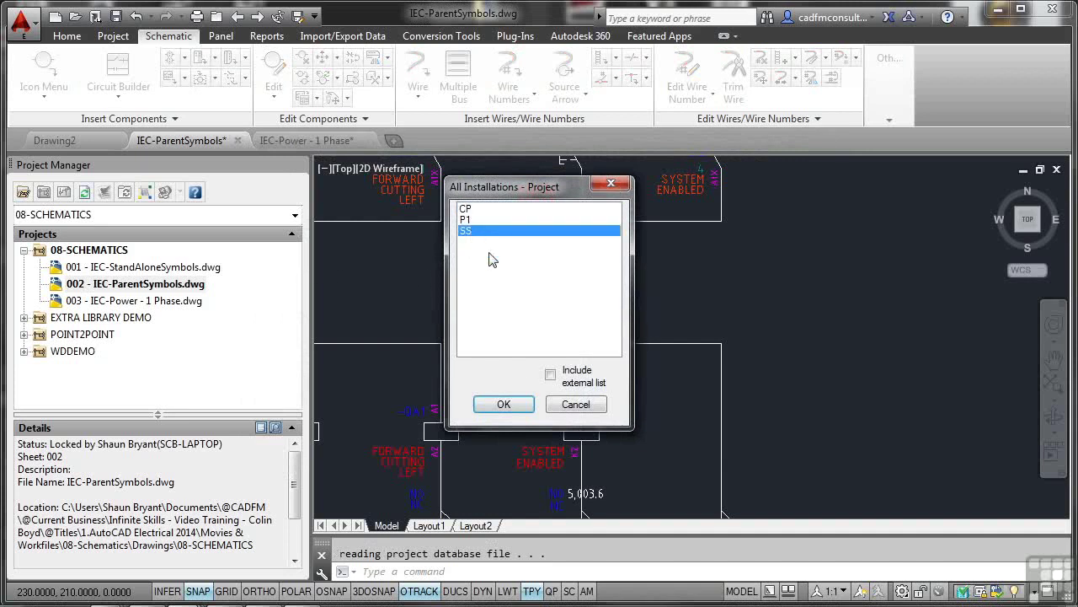
{"action": "left_click", "coordinate": [503, 403]}
{"action": "left_click", "coordinate": [361, 259]}
{"action": "left_click", "coordinate": [468, 219]}
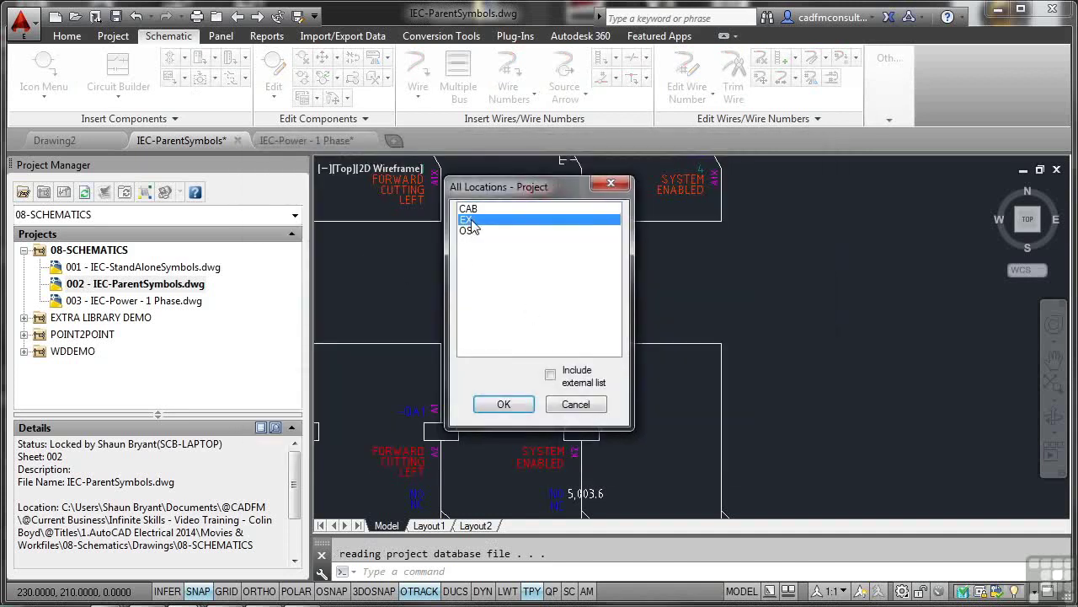
{"action": "left_click", "coordinate": [503, 404]}
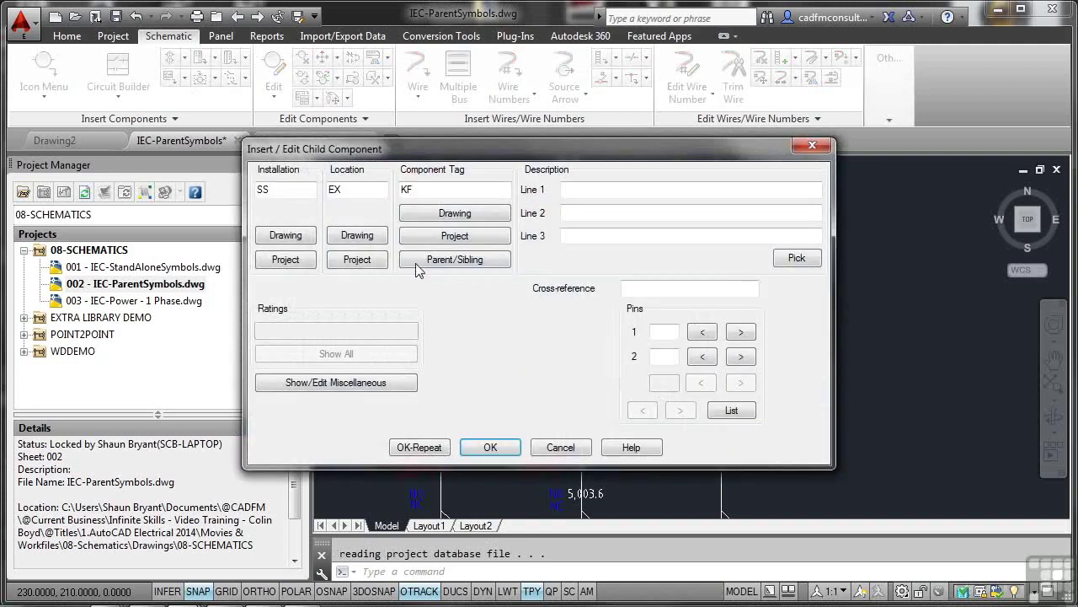
Step: Try to link this additional contact to parent coil -KF2 SYSTEM ENABLED on sheet 002, and cancel its insertion
{"action": "left_click", "coordinate": [422, 237]}
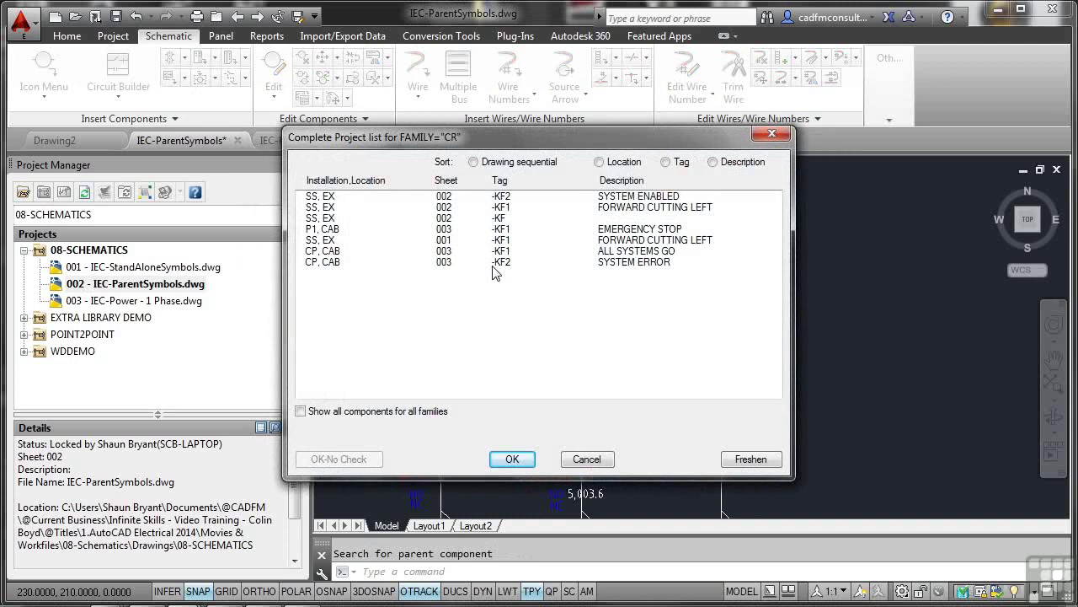
{"action": "left_click", "coordinate": [501, 197]}
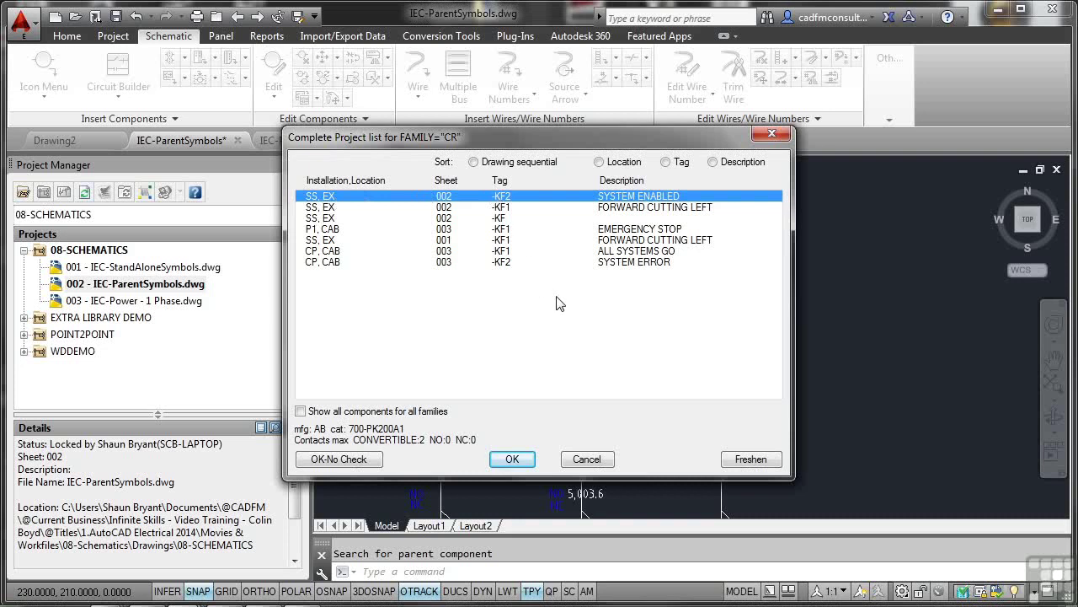
{"action": "left_click", "coordinate": [512, 458]}
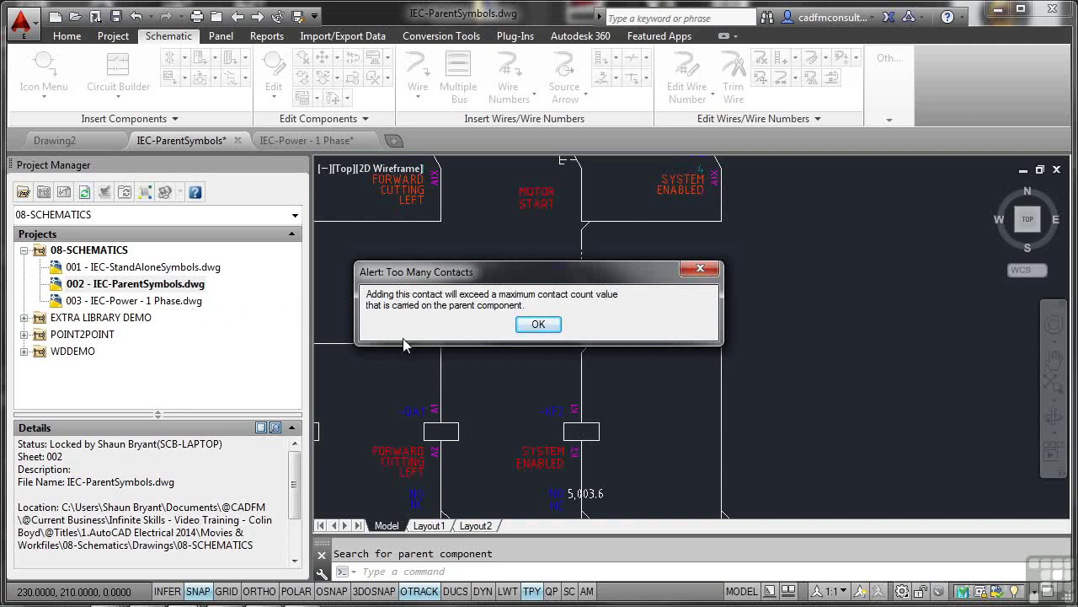
{"action": "left_click", "coordinate": [538, 324]}
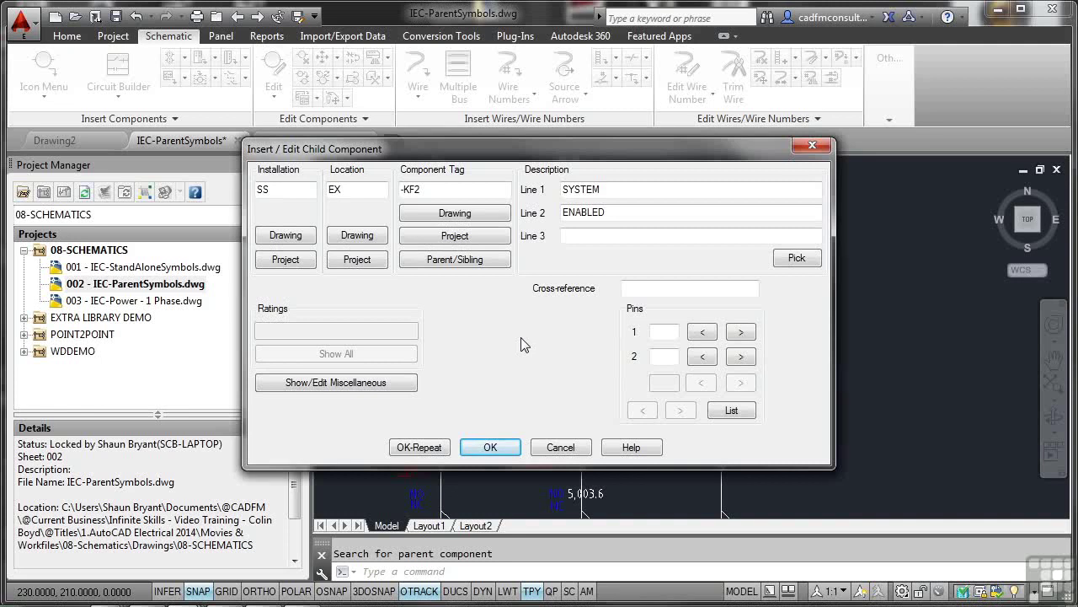
{"action": "left_click", "coordinate": [556, 447]}
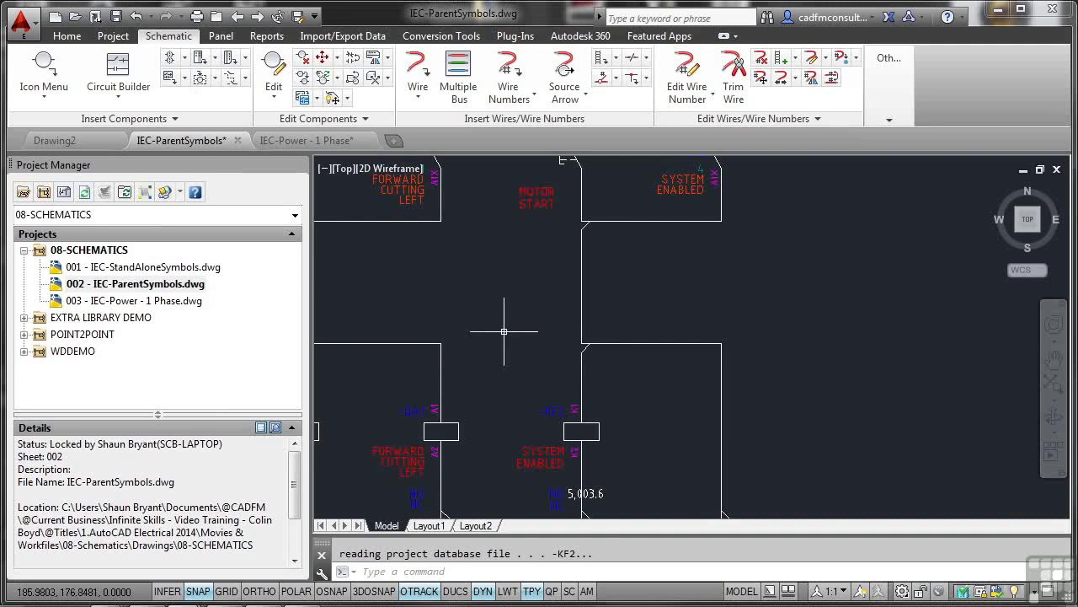